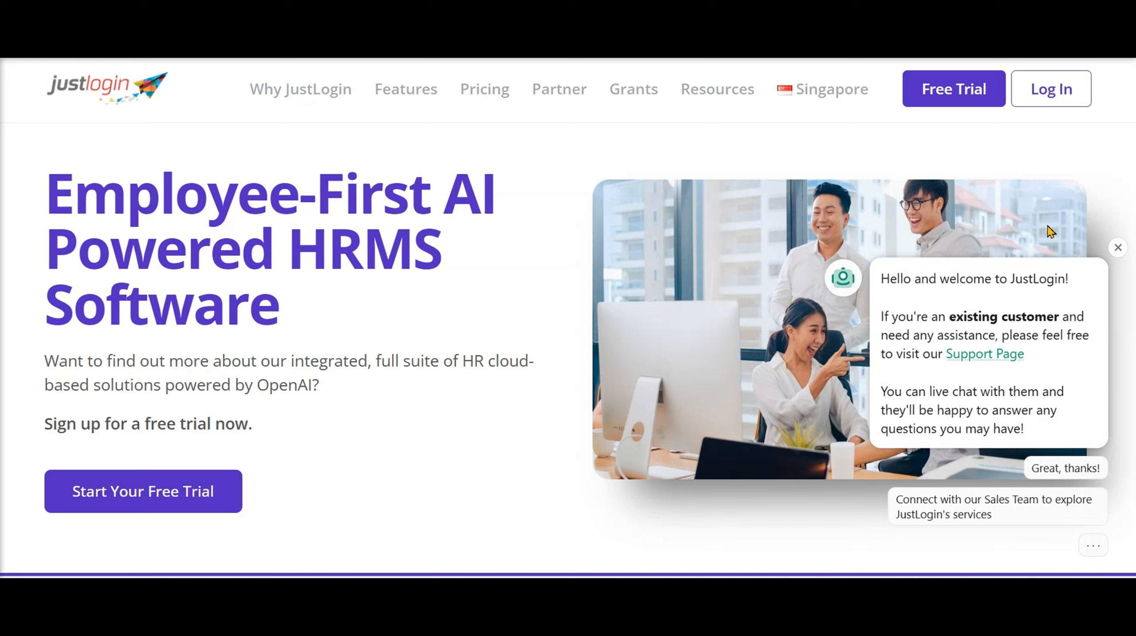
# Sign in with the pre-filled account and open the Expense Dashboard
pyautogui.click(1059, 95)
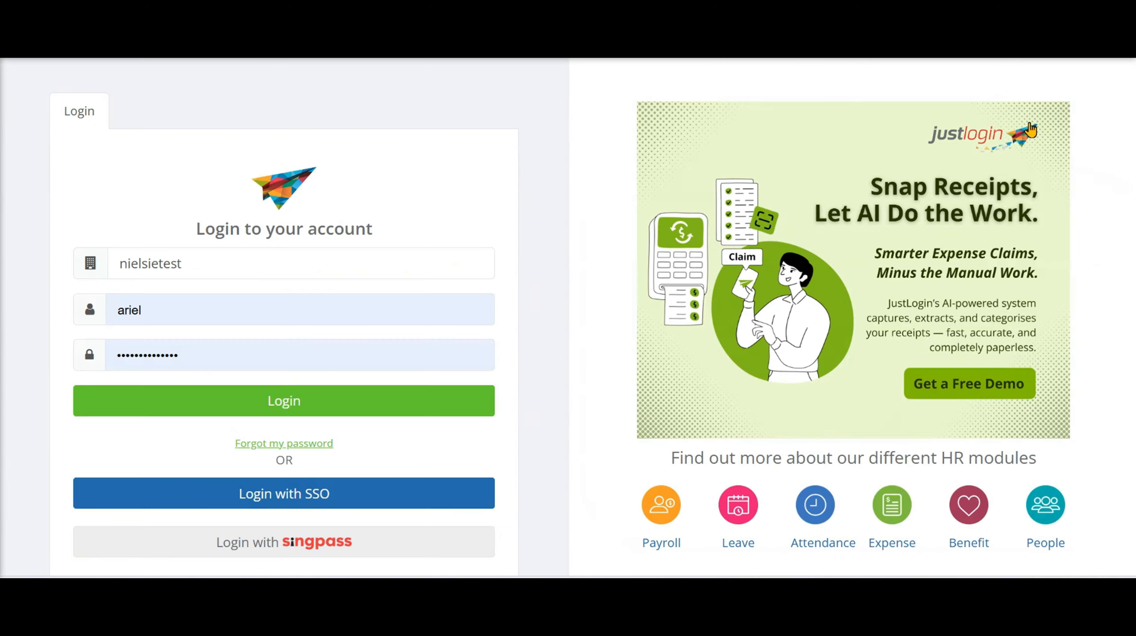
pyautogui.click(245, 401)
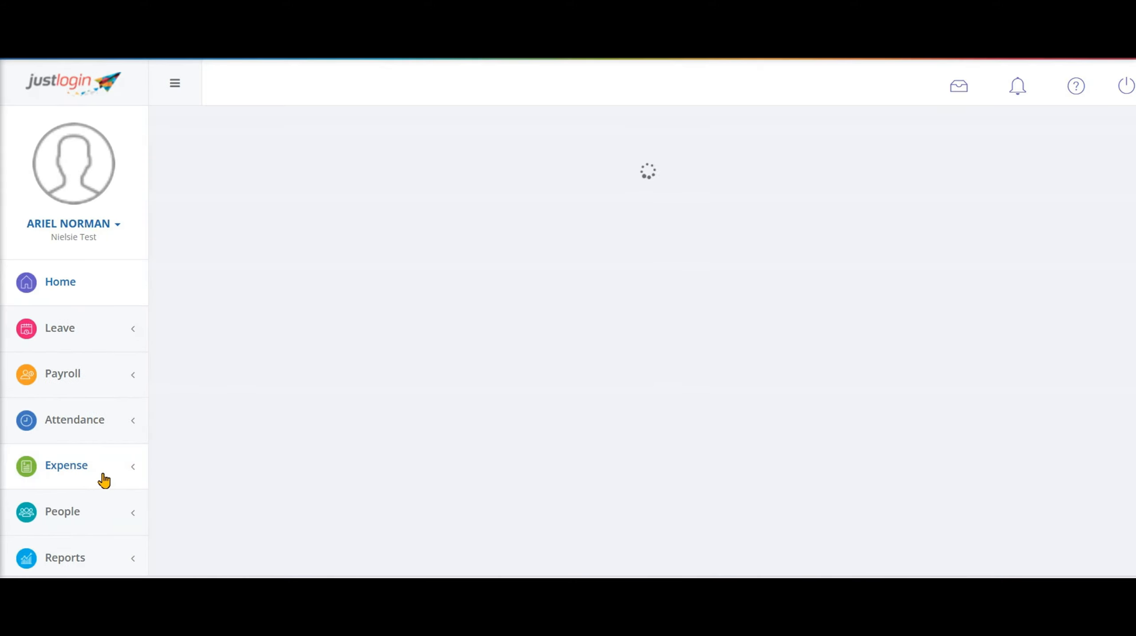
pyautogui.click(104, 481)
pyautogui.scroll(-3, 104, 483)
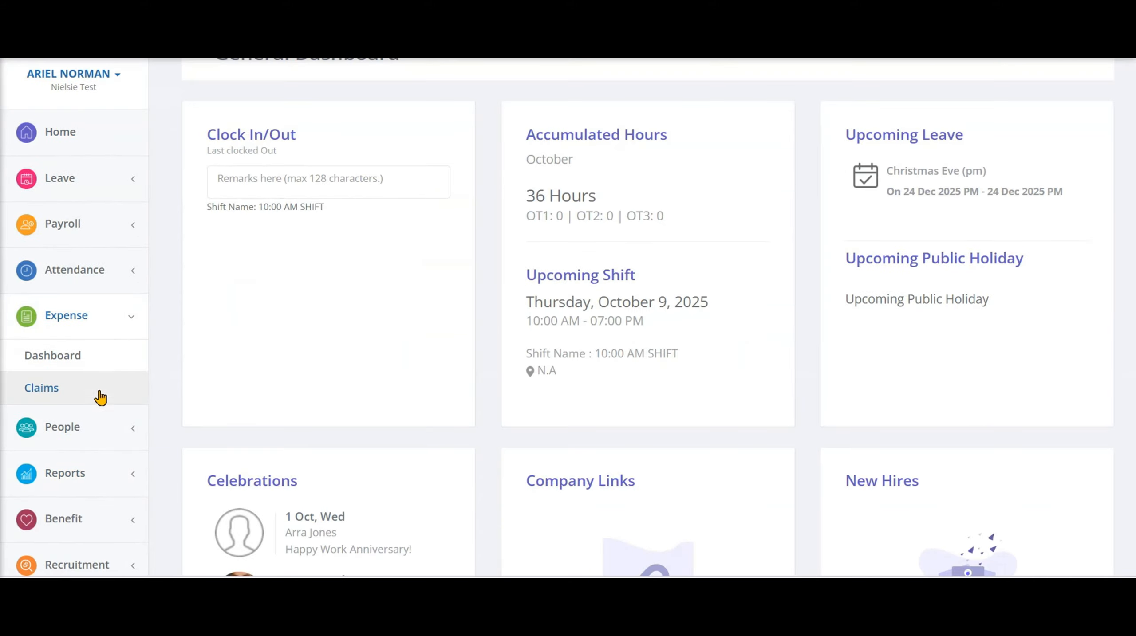
pyautogui.click(111, 359)
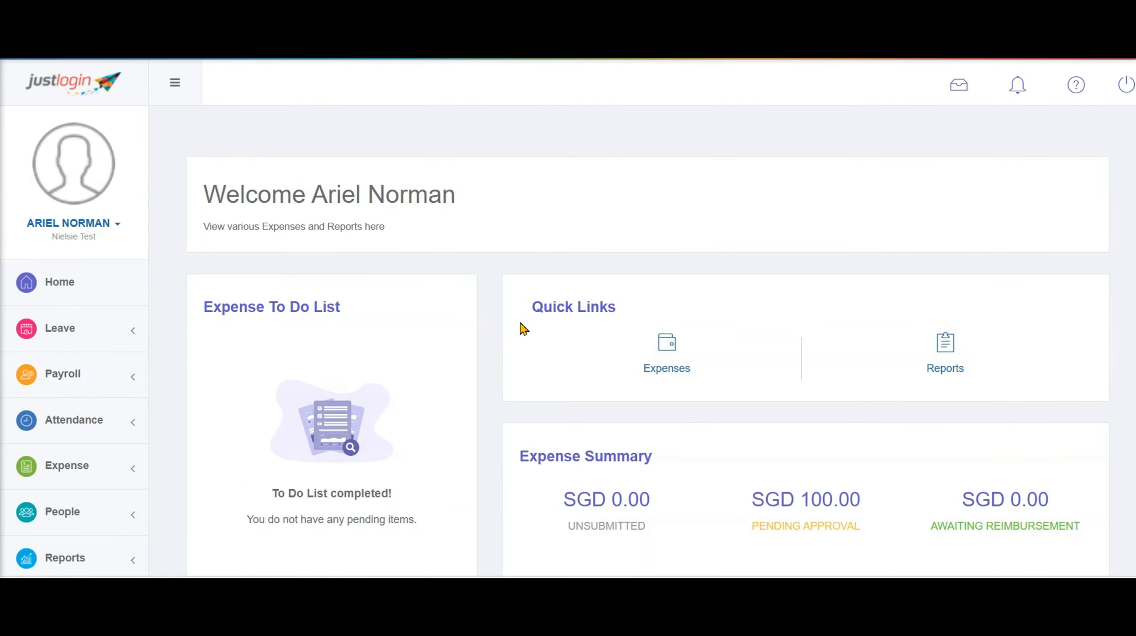
# Review the dashboard's Quick Links, Expense Summary (SGD 100.00 pending) and Recent Expense Report sections
pyautogui.moveTo(527, 310); pyautogui.dragTo(661, 306)
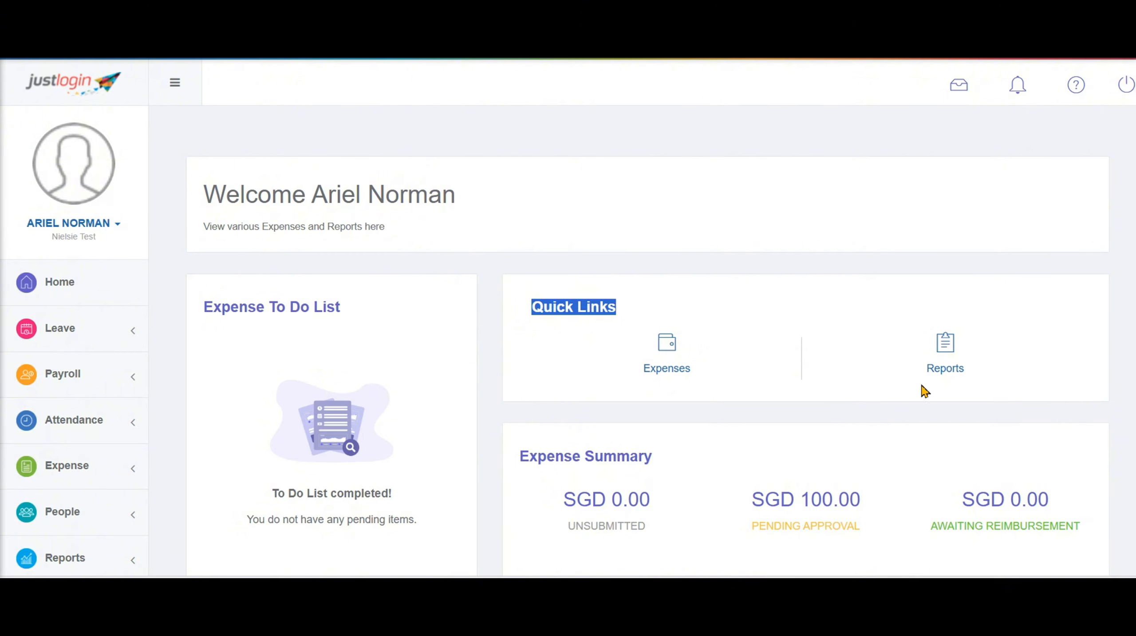
pyautogui.scroll(-3, 708, 388)
pyautogui.moveTo(525, 315); pyautogui.dragTo(658, 309)
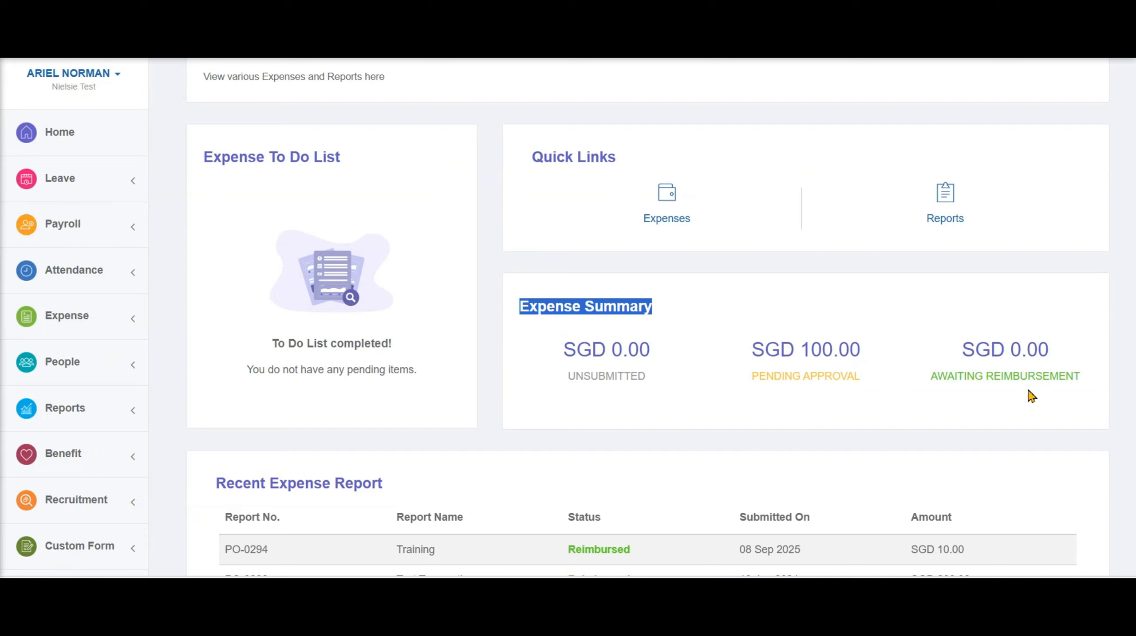
pyautogui.scroll(-5, 761, 418)
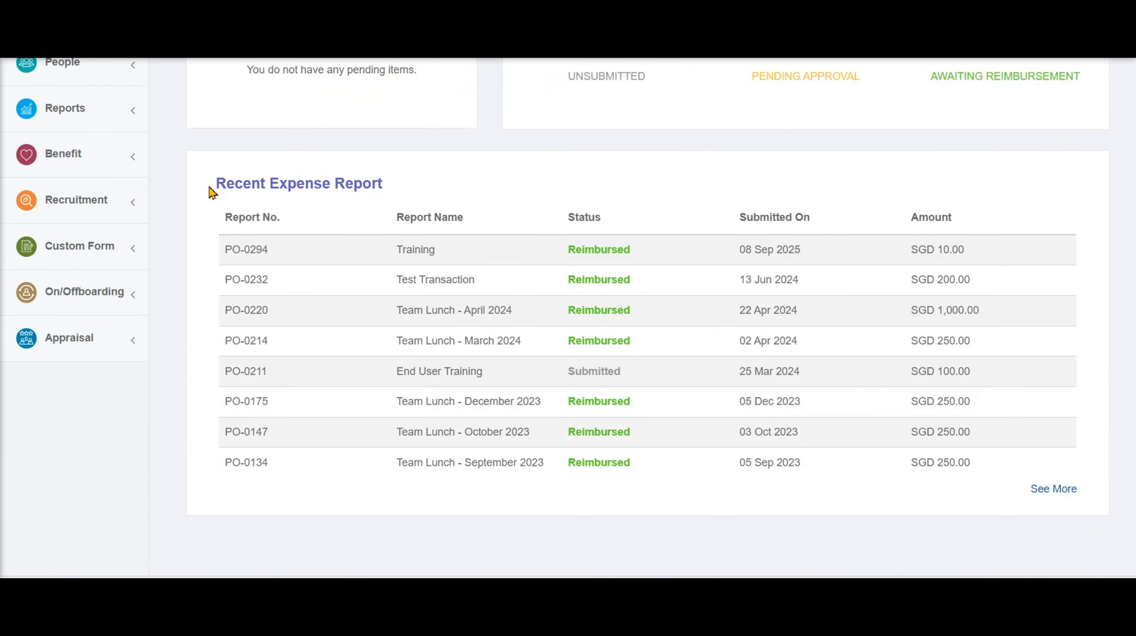
pyautogui.moveTo(211, 189); pyautogui.dragTo(433, 187)
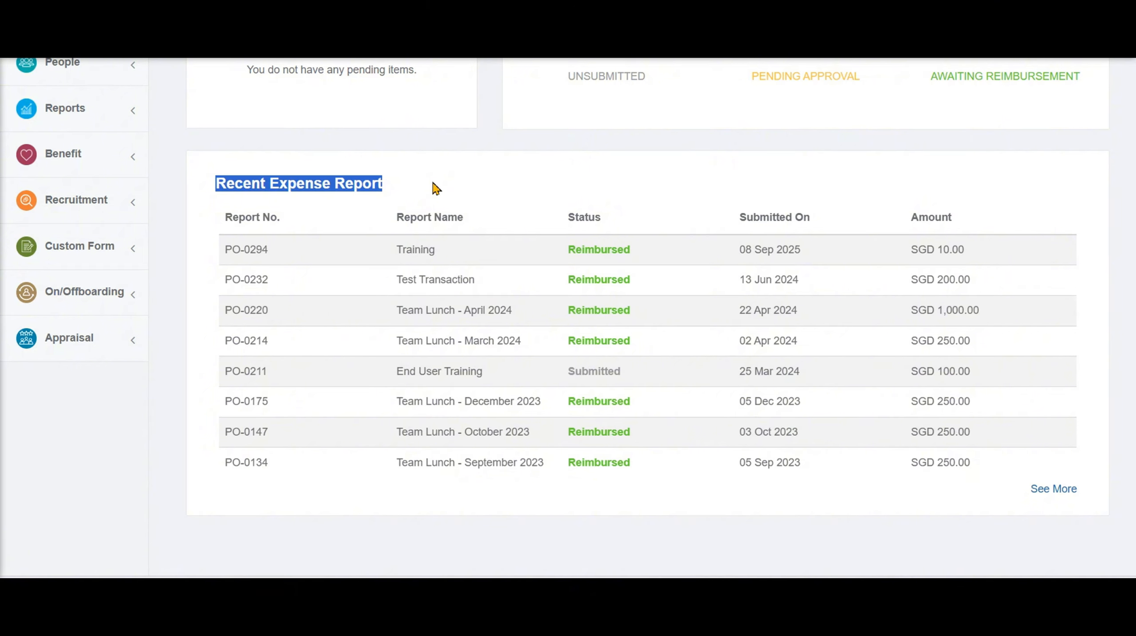
pyautogui.click(436, 188)
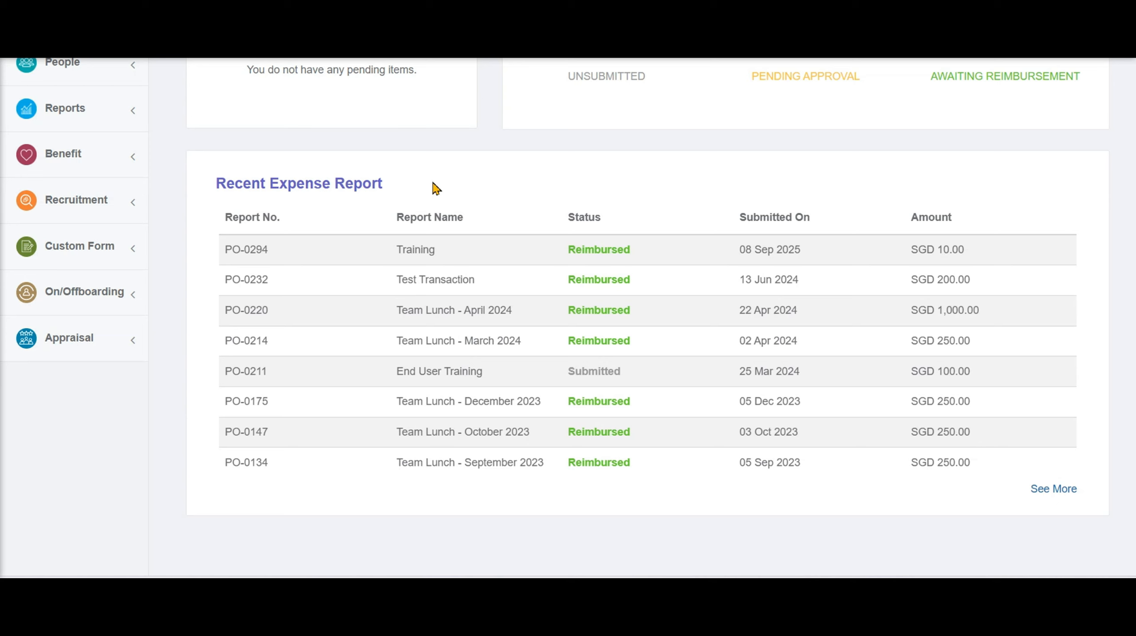
pyautogui.scroll(8, 246, 307)
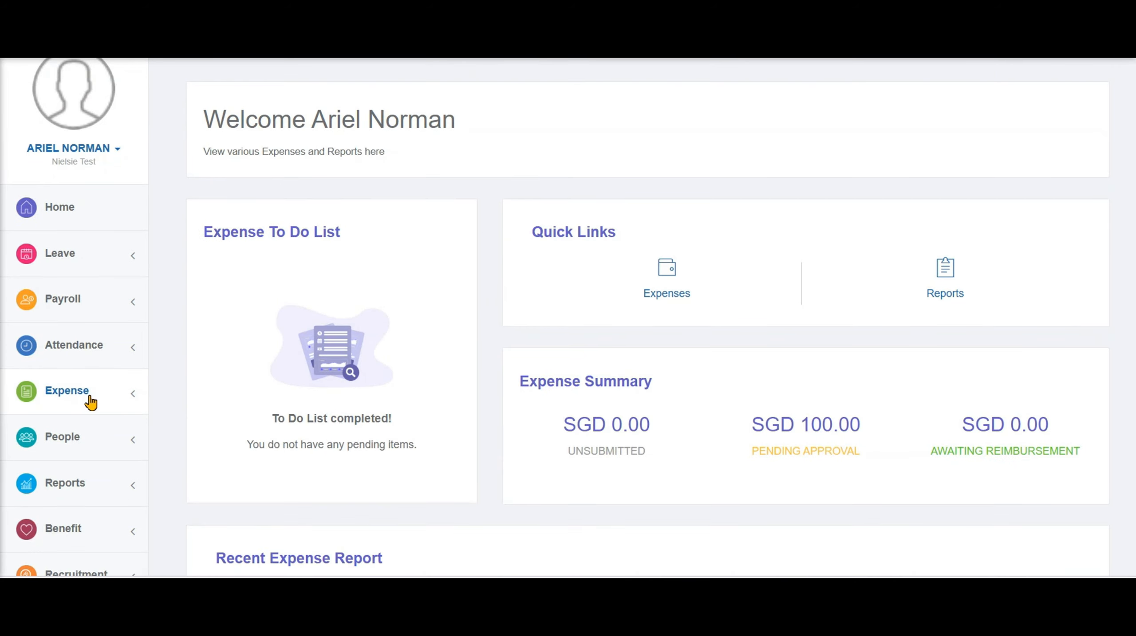
# Open the Expense Claims page and look over the Transport Claim form
pyautogui.click(90, 402)
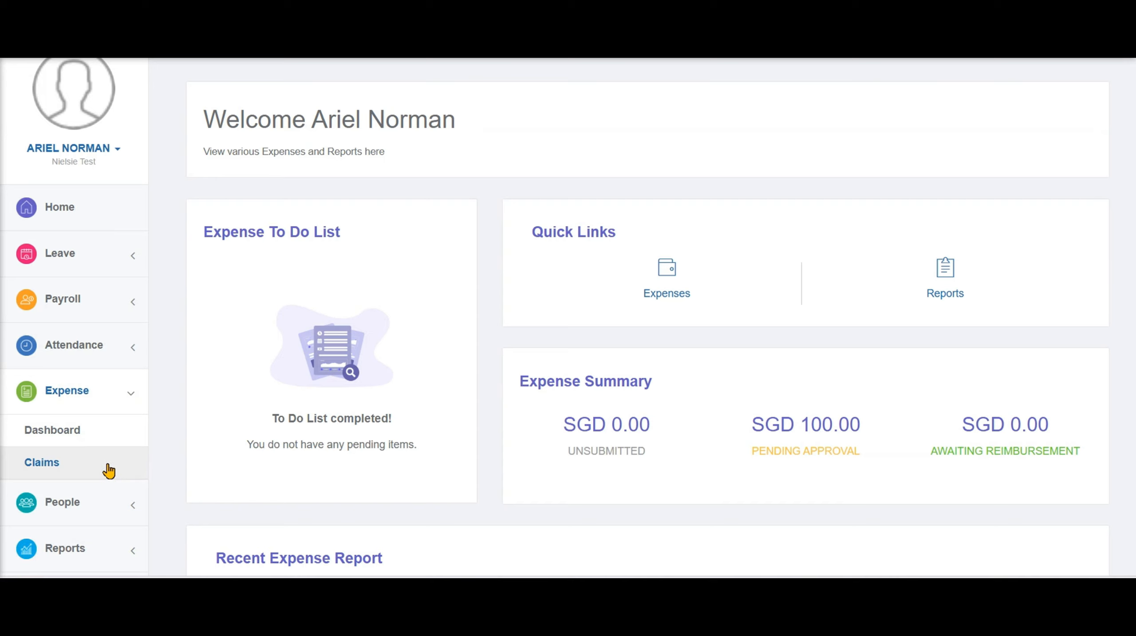
pyautogui.click(108, 468)
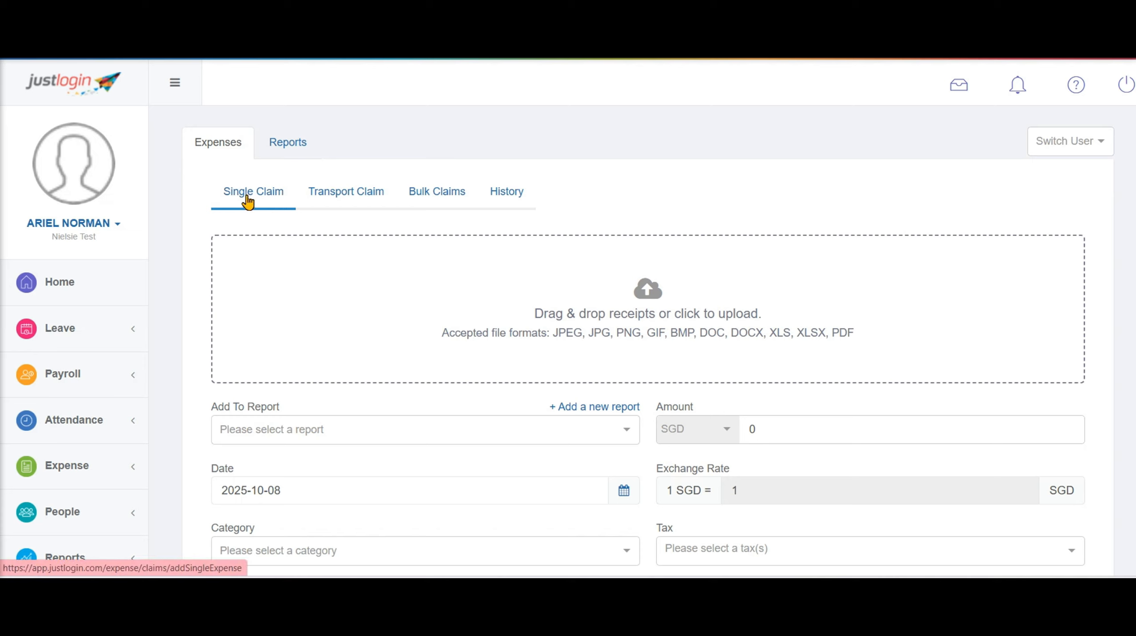
pyautogui.click(439, 197)
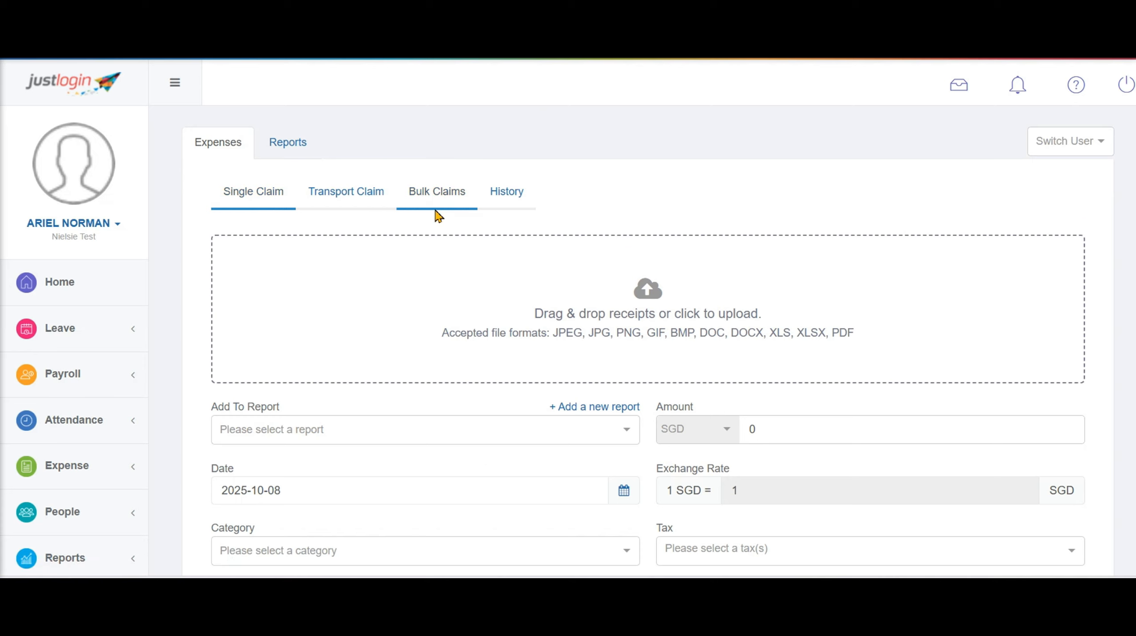
pyautogui.click(335, 206)
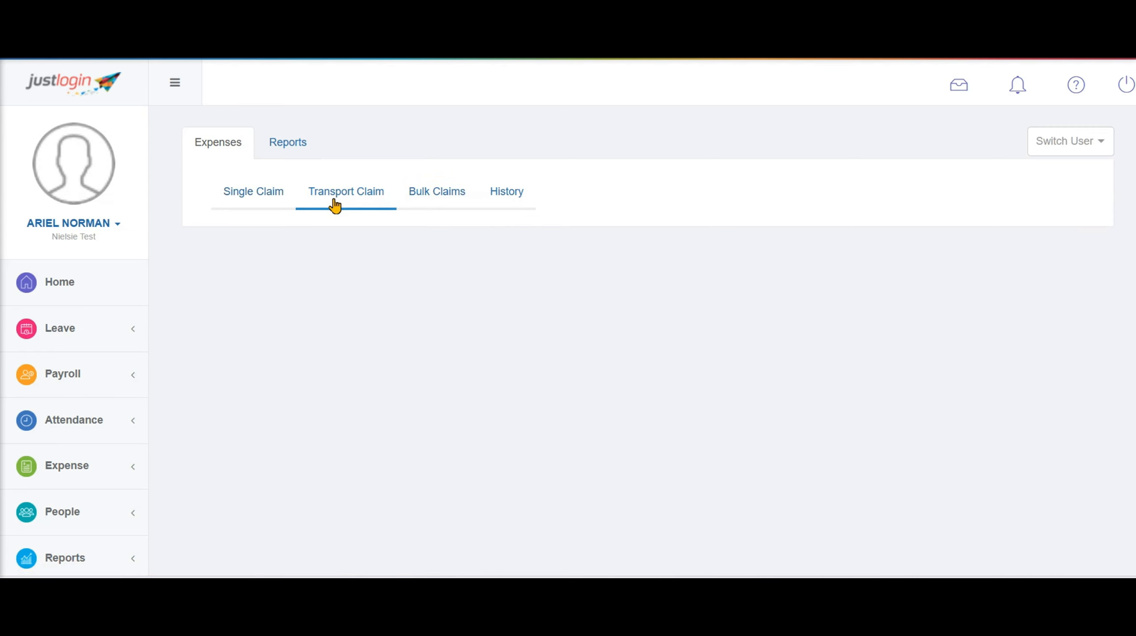
pyautogui.scroll(-2, 385, 333)
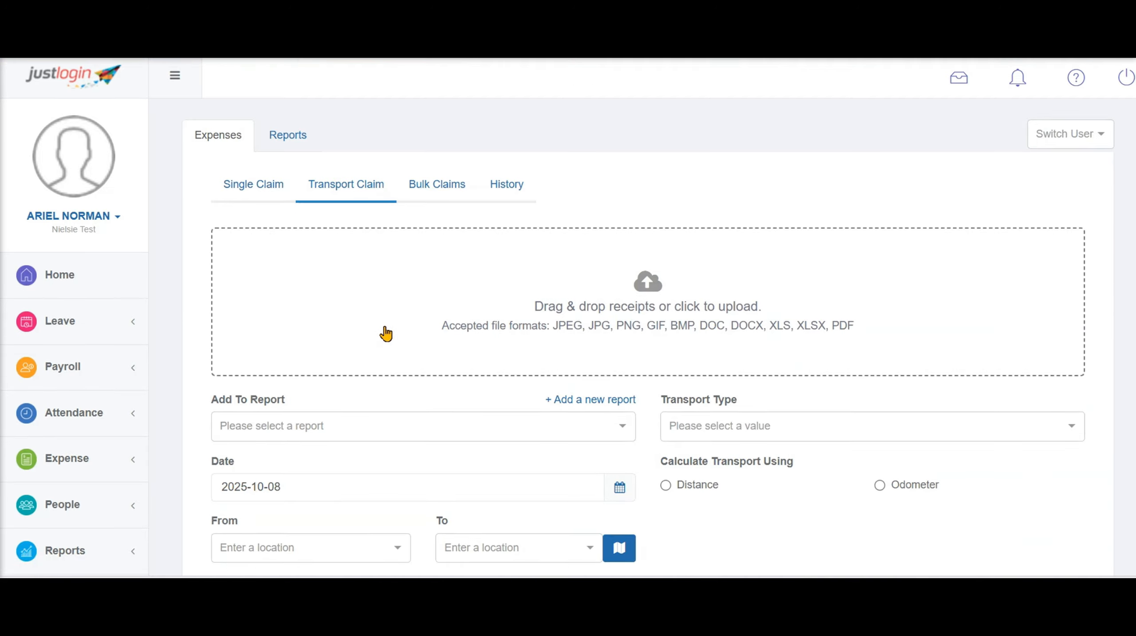
pyautogui.scroll(-5, 386, 334)
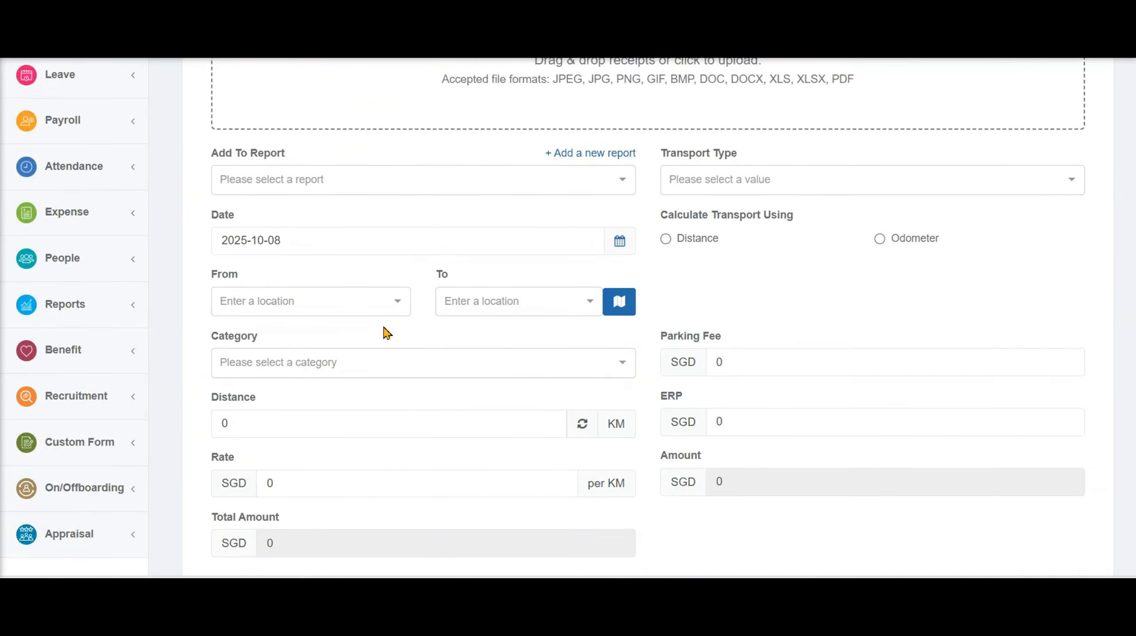
pyautogui.scroll(5, 386, 334)
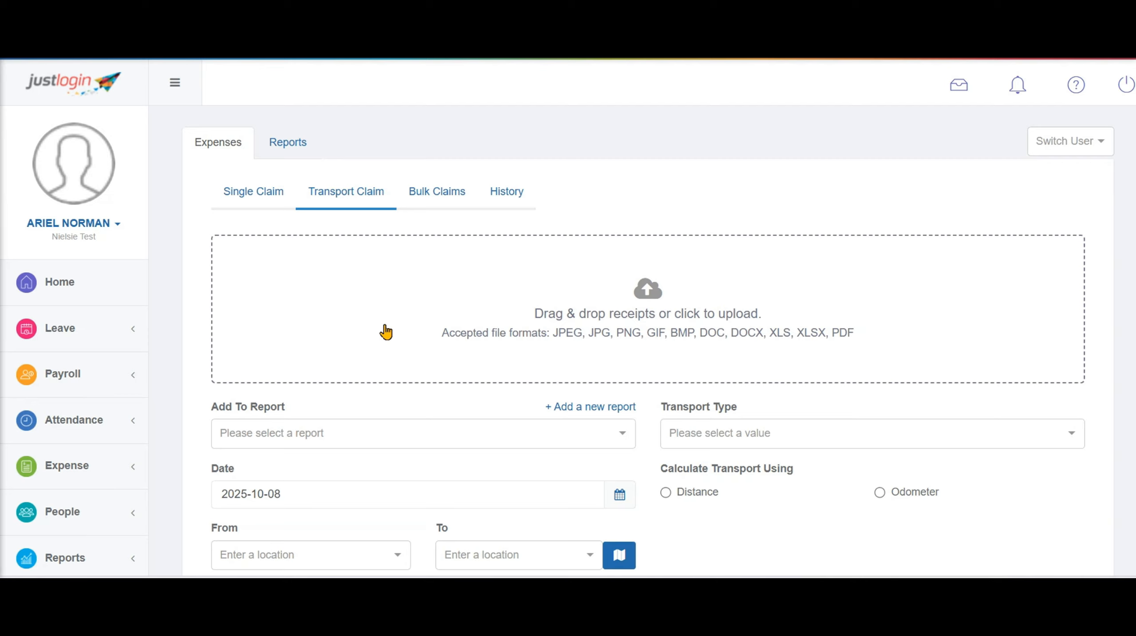
# Browse the Single Claim categories and Bulk Claims form, ending on the History of reimbursed claims
pyautogui.click(266, 203)
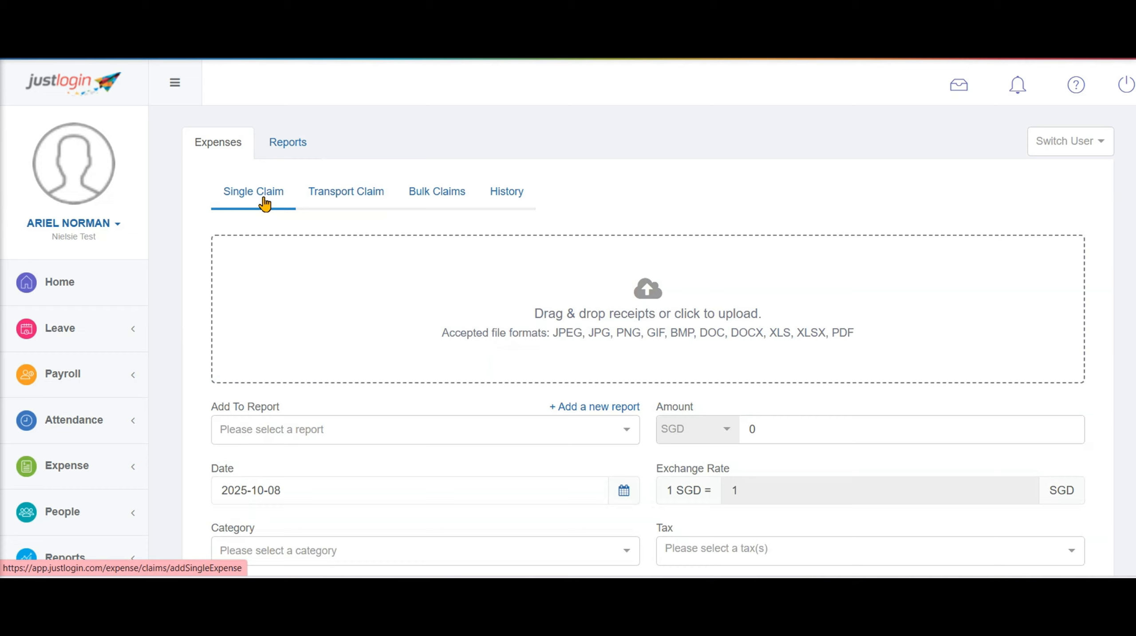
pyautogui.scroll(-2, 406, 419)
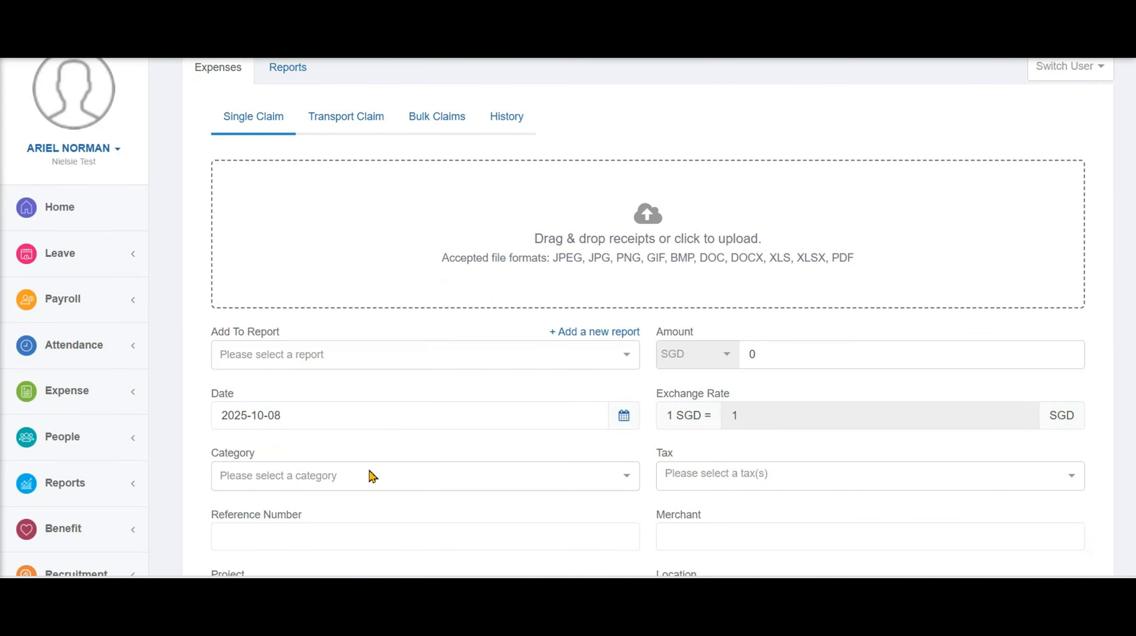
pyautogui.click(372, 479)
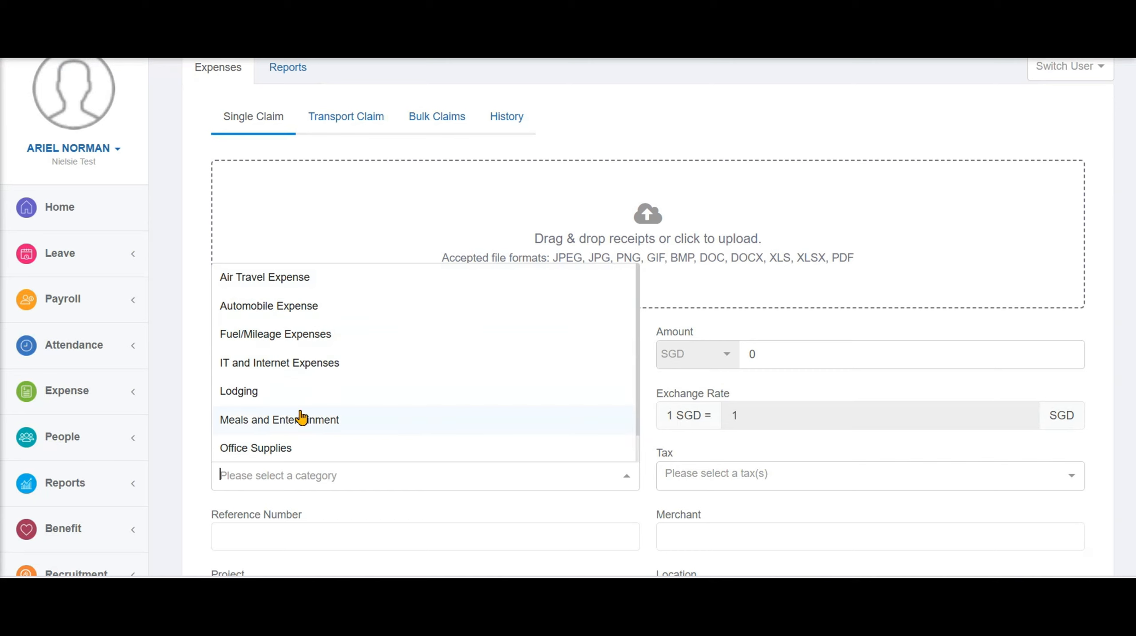
pyautogui.click(185, 399)
pyautogui.scroll(2, 413, 428)
pyautogui.click(429, 195)
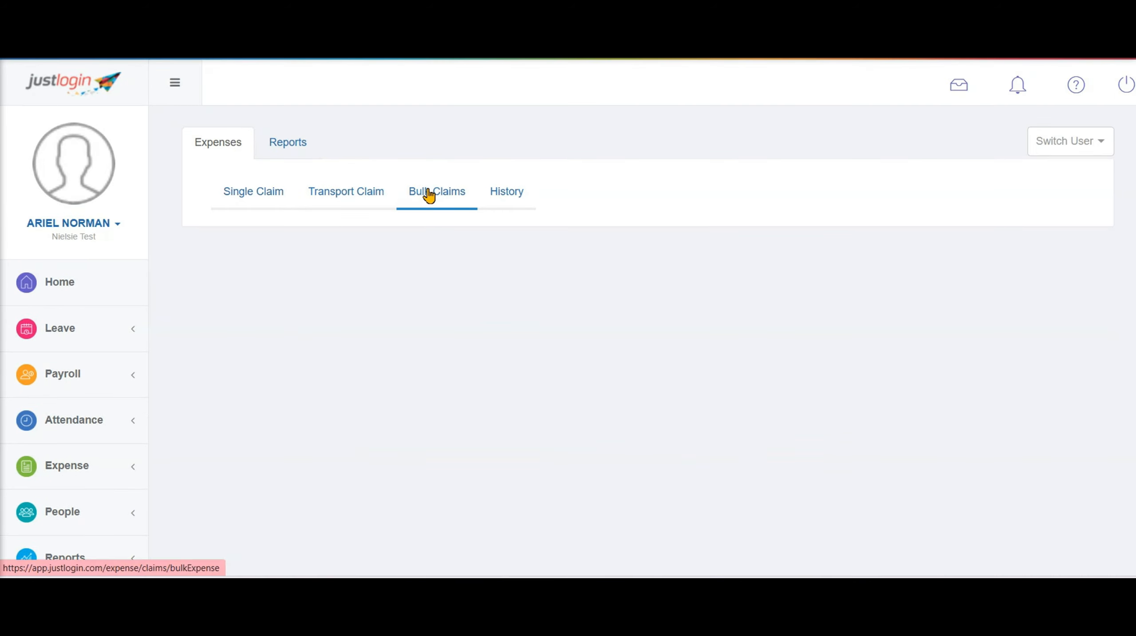
pyautogui.click(409, 289)
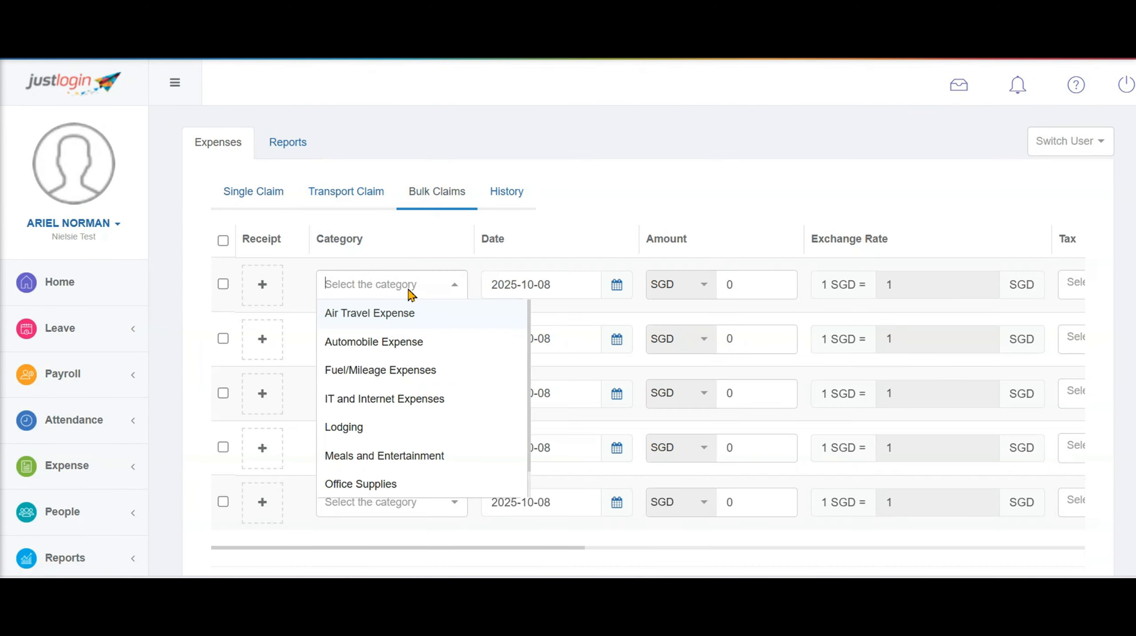
pyautogui.click(422, 255)
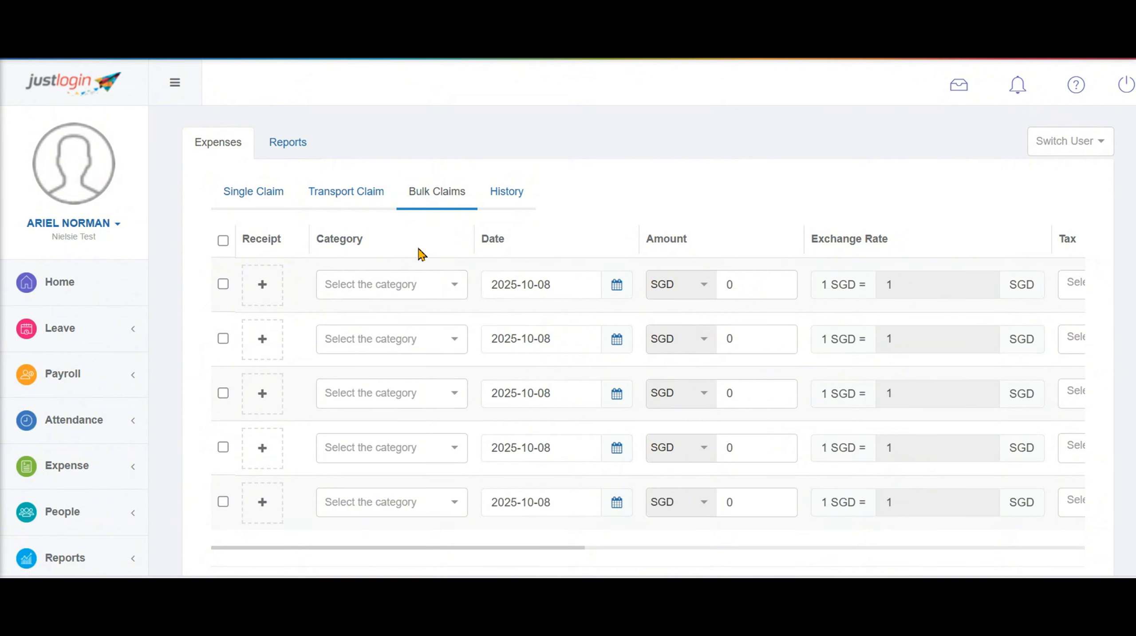
pyautogui.click(506, 196)
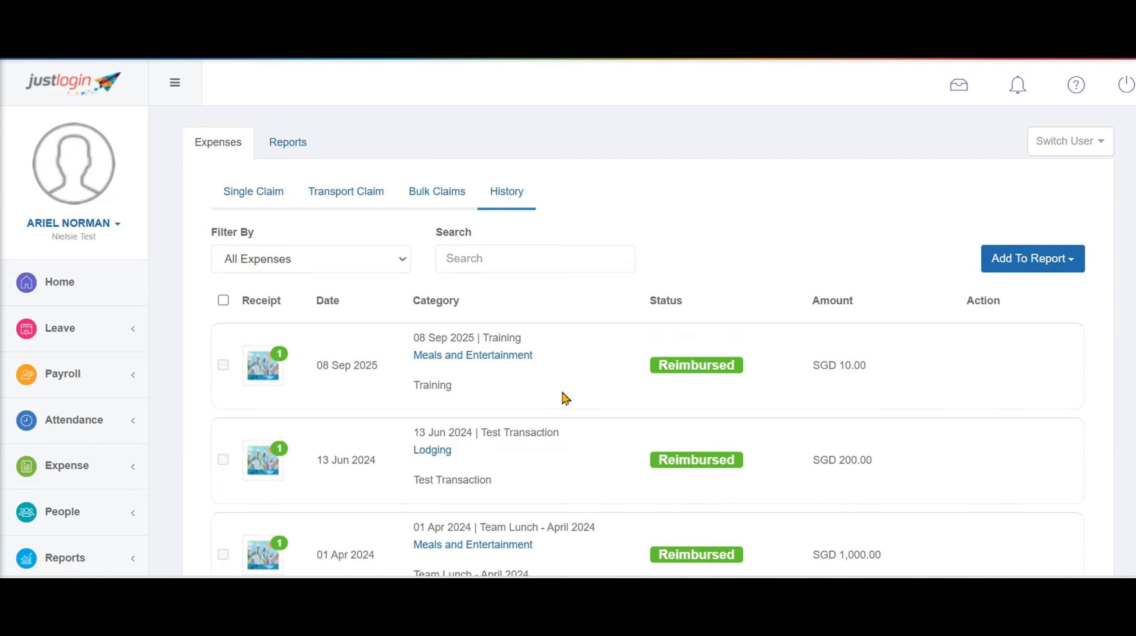
# Switch to the Single Claim tab for a blank claim form dated 2025-10-08
pyautogui.scroll(-3, 566, 399)
pyautogui.scroll(3, 566, 399)
pyautogui.click(253, 196)
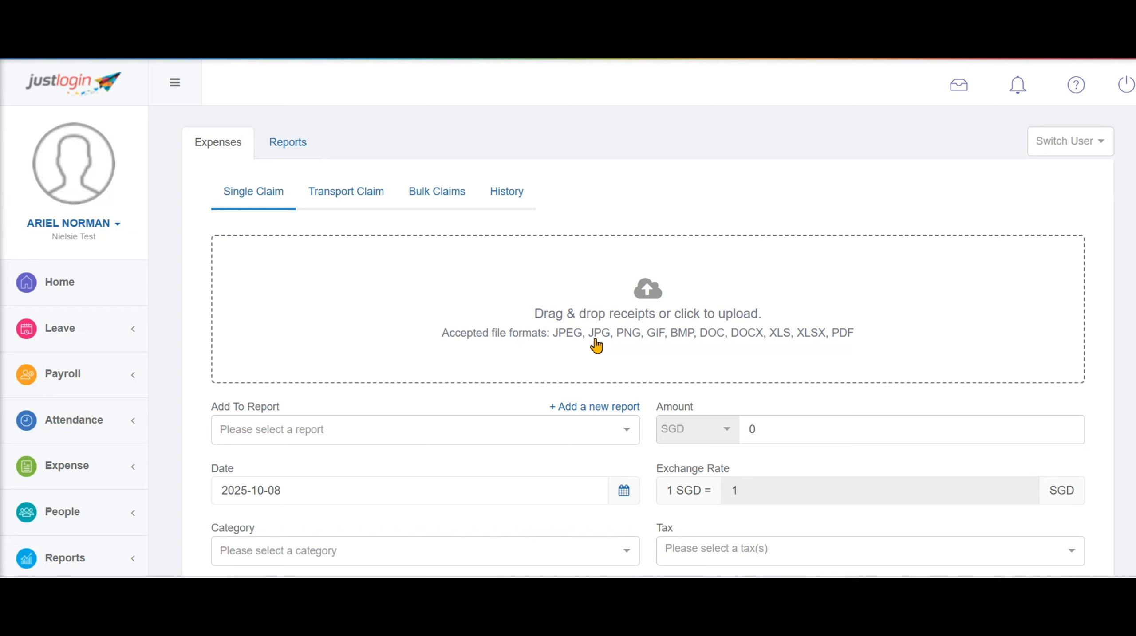
# Pick 01 Oct 2025 as the claim date and scroll through the Category list
pyautogui.scroll(-3, 596, 345)
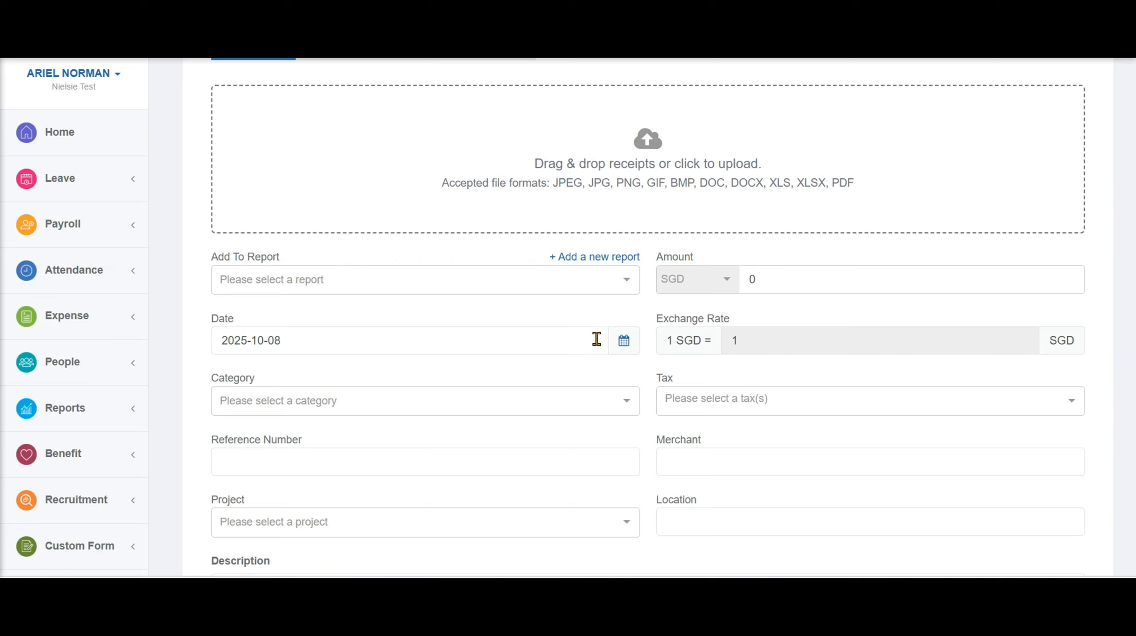
pyautogui.moveTo(210, 258); pyautogui.dragTo(272, 258)
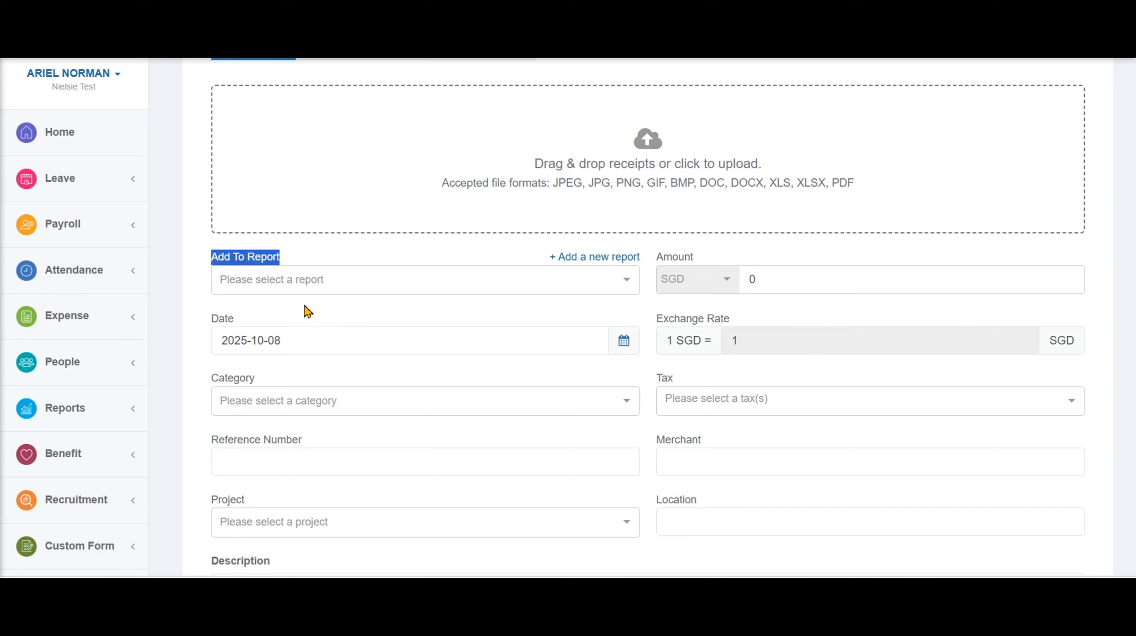
pyautogui.click(304, 346)
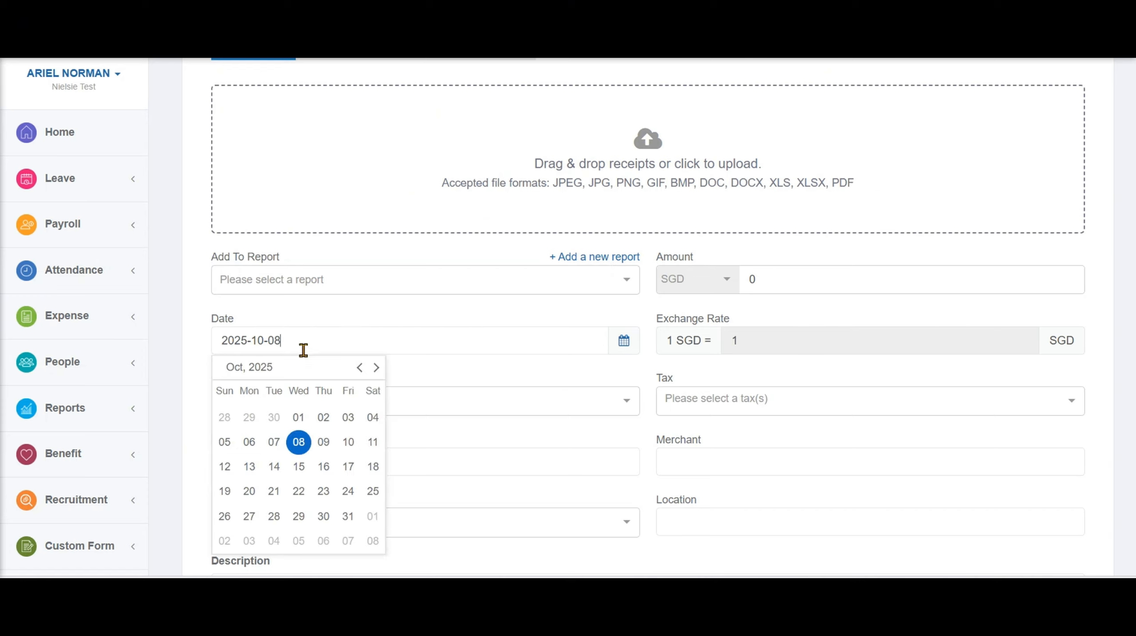
pyautogui.click(307, 421)
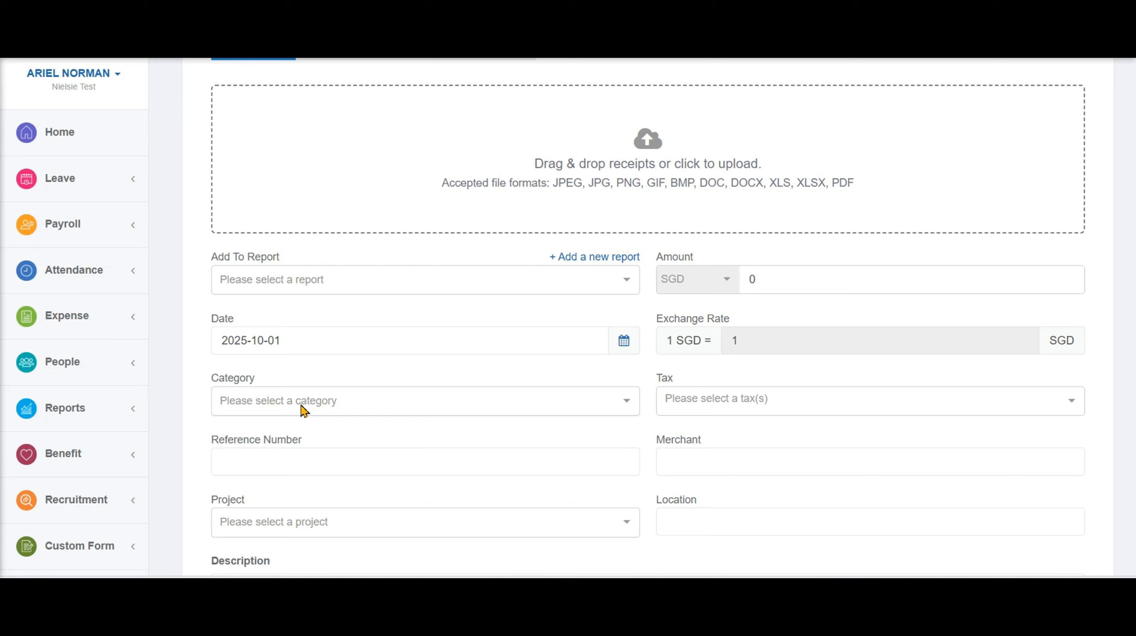
pyautogui.click(305, 411)
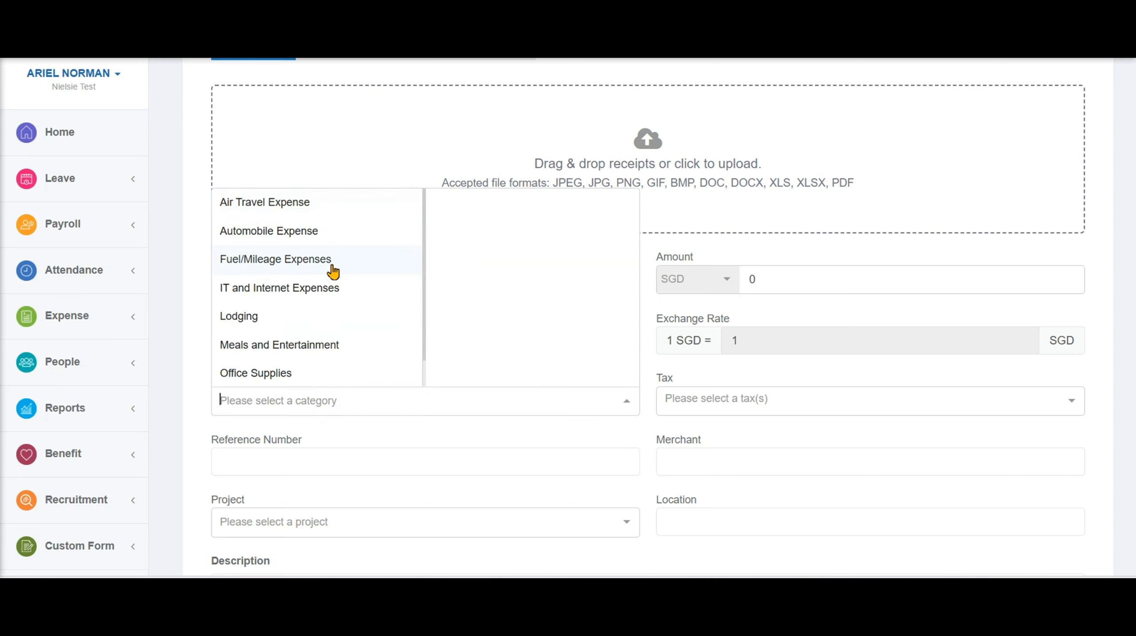
pyautogui.scroll(-1, 336, 272)
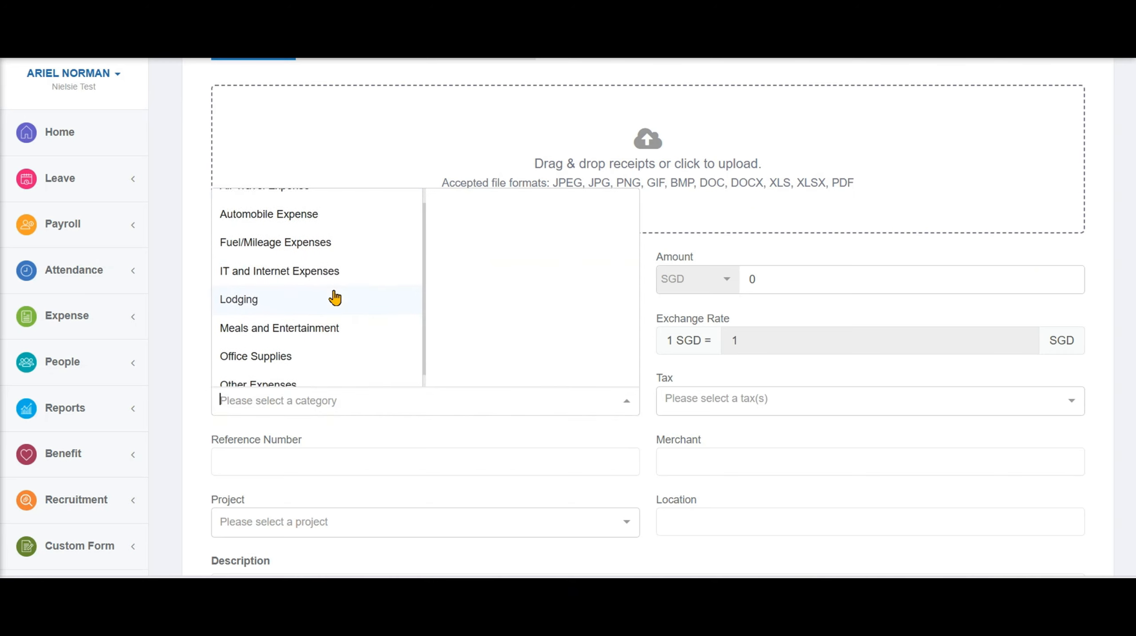
pyautogui.click(320, 425)
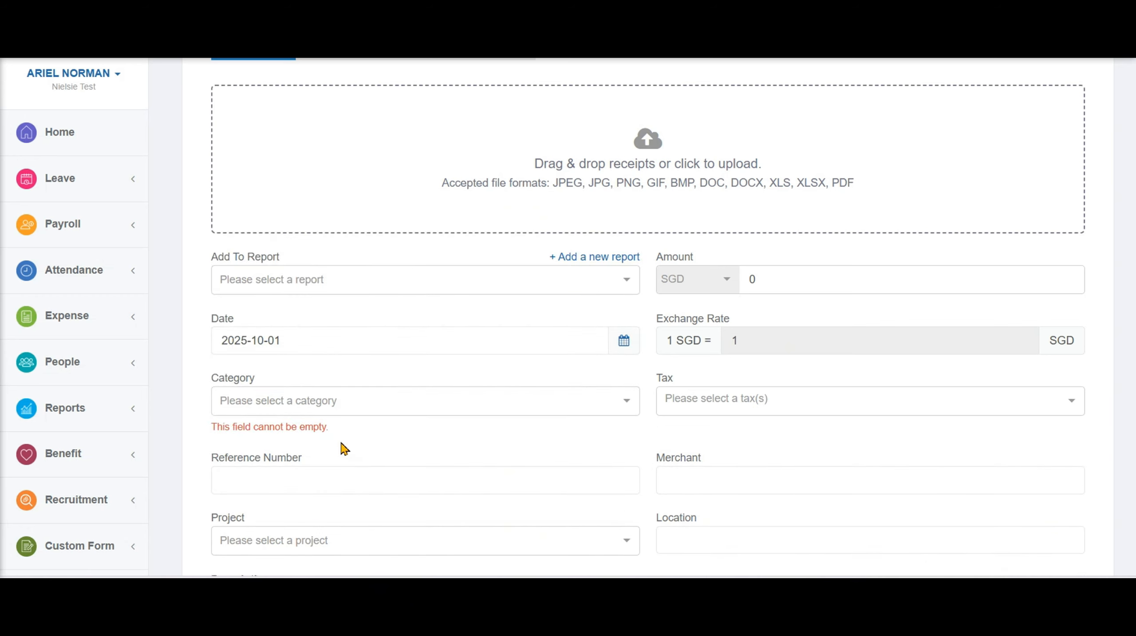
pyautogui.scroll(-3, 343, 450)
pyautogui.moveTo(217, 312); pyautogui.dragTo(320, 309)
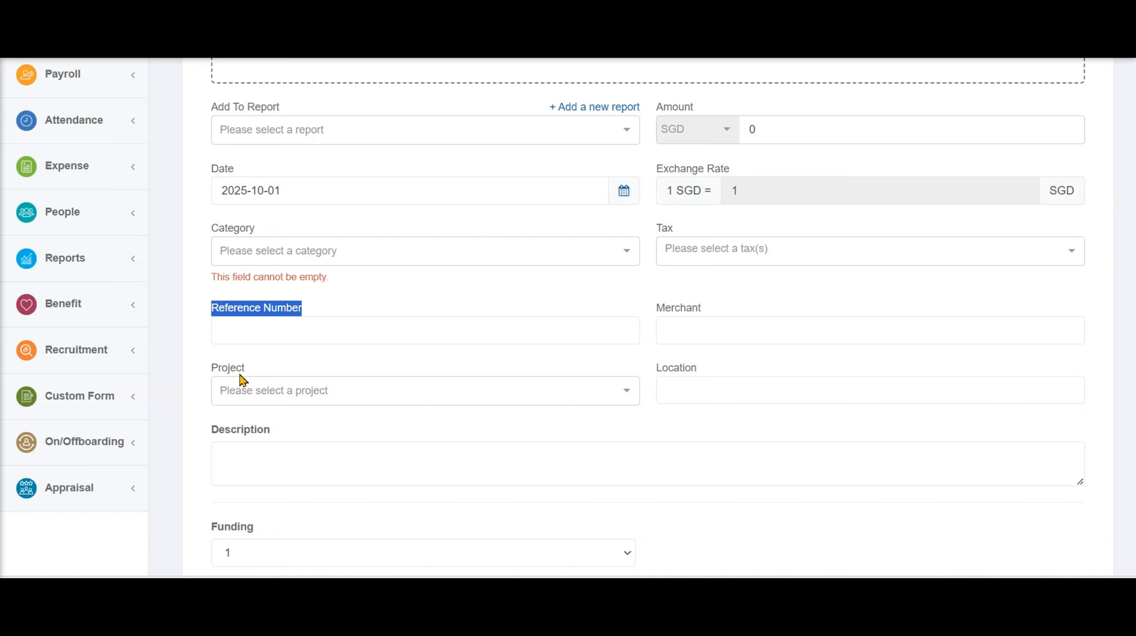
pyautogui.moveTo(215, 372); pyautogui.dragTo(256, 373)
pyautogui.click(602, 396)
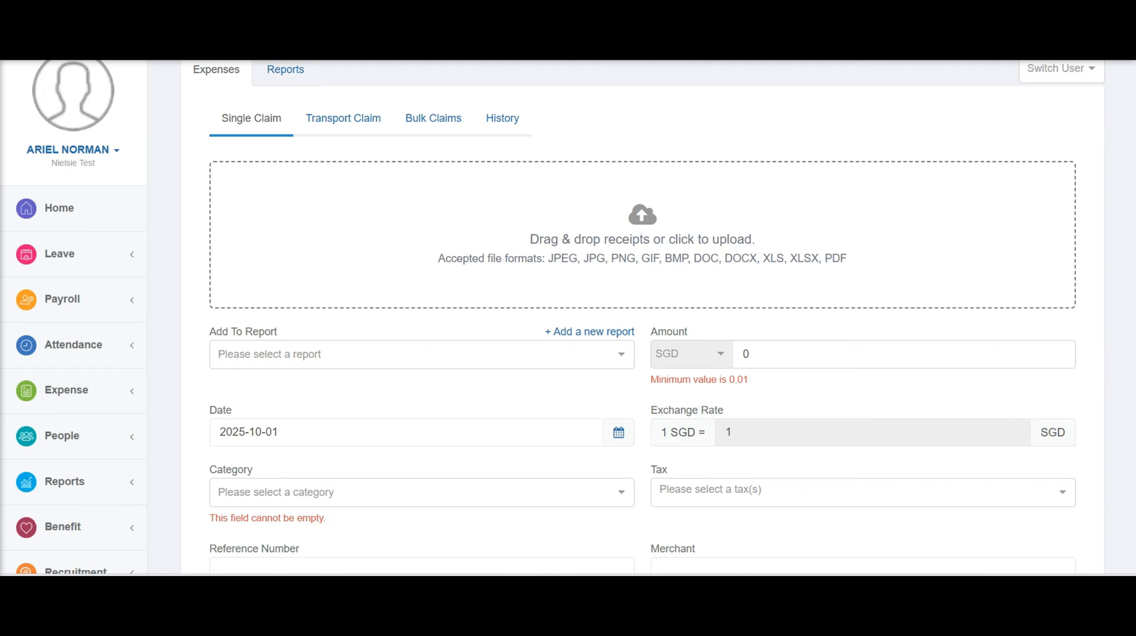
pyautogui.moveTo(652, 332); pyautogui.dragTo(767, 354)
pyautogui.doubleClick(768, 355)
pyautogui.moveTo(651, 413); pyautogui.dragTo(750, 422)
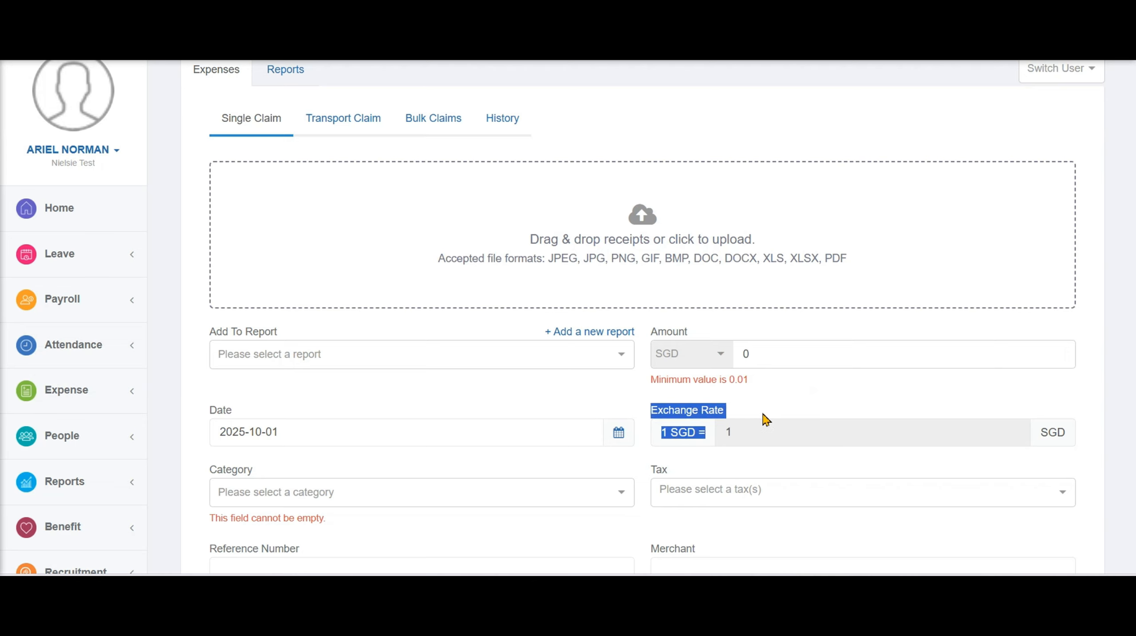
pyautogui.scroll(-3, 763, 418)
pyautogui.moveTo(654, 322); pyautogui.dragTo(1046, 362)
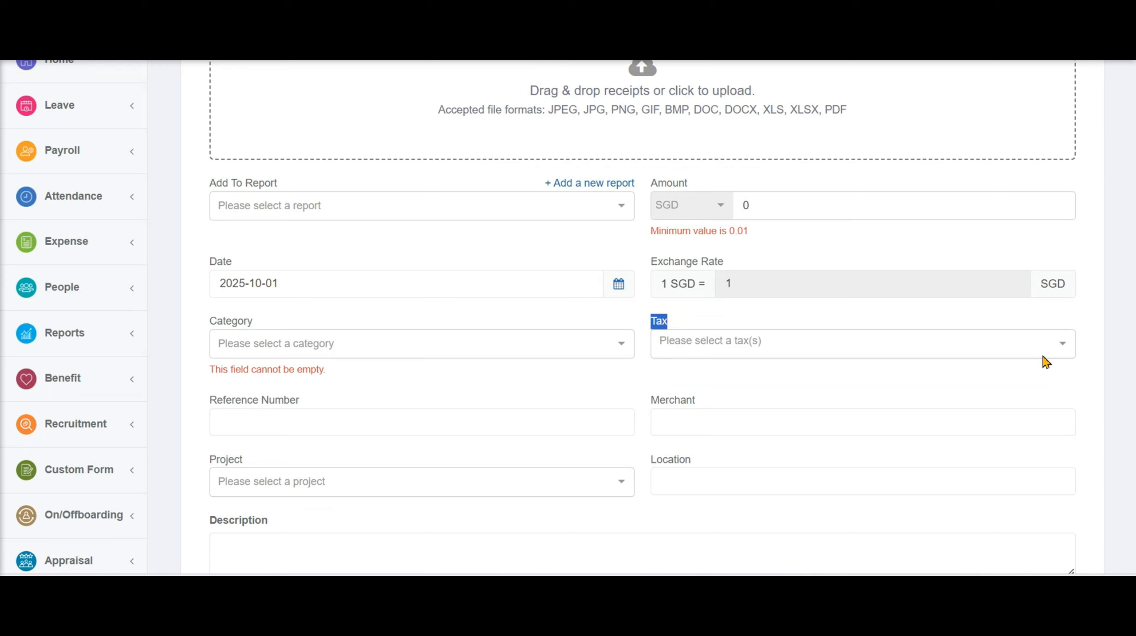
pyautogui.click(1067, 350)
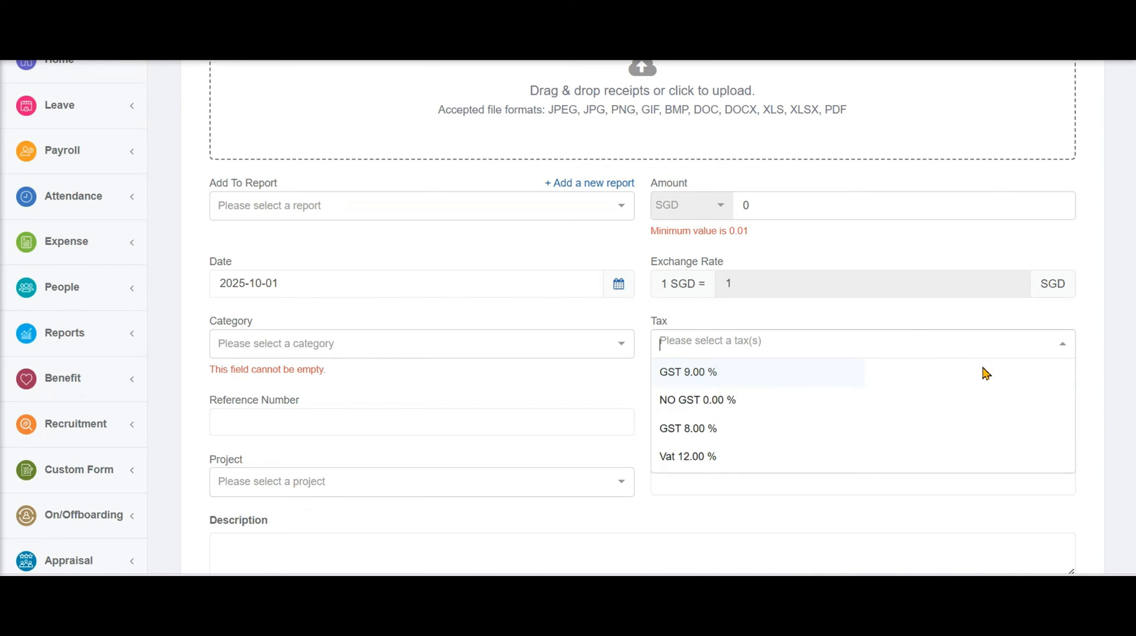
pyautogui.click(1099, 357)
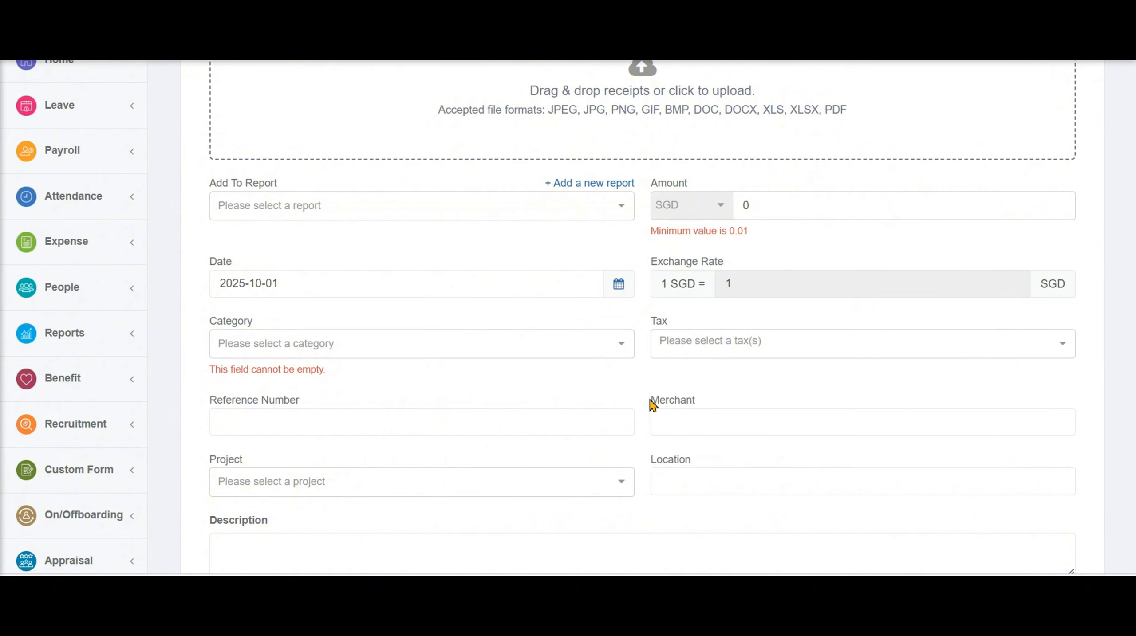
pyautogui.moveTo(651, 403); pyautogui.dragTo(709, 401)
pyautogui.scroll(-3, 857, 435)
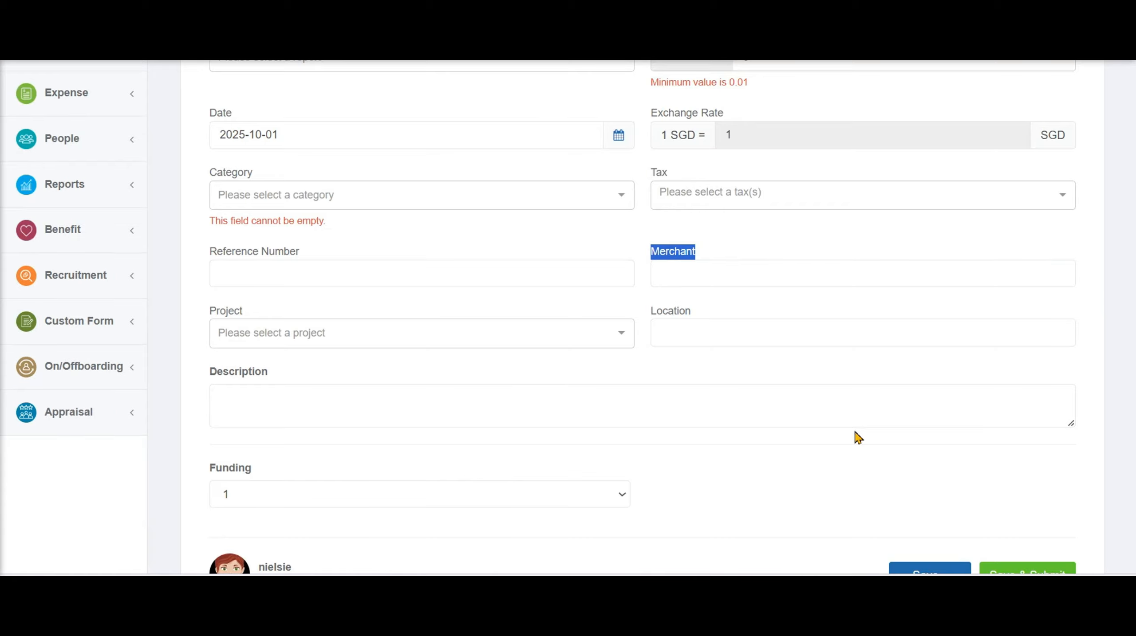
pyautogui.scroll(-2, 857, 435)
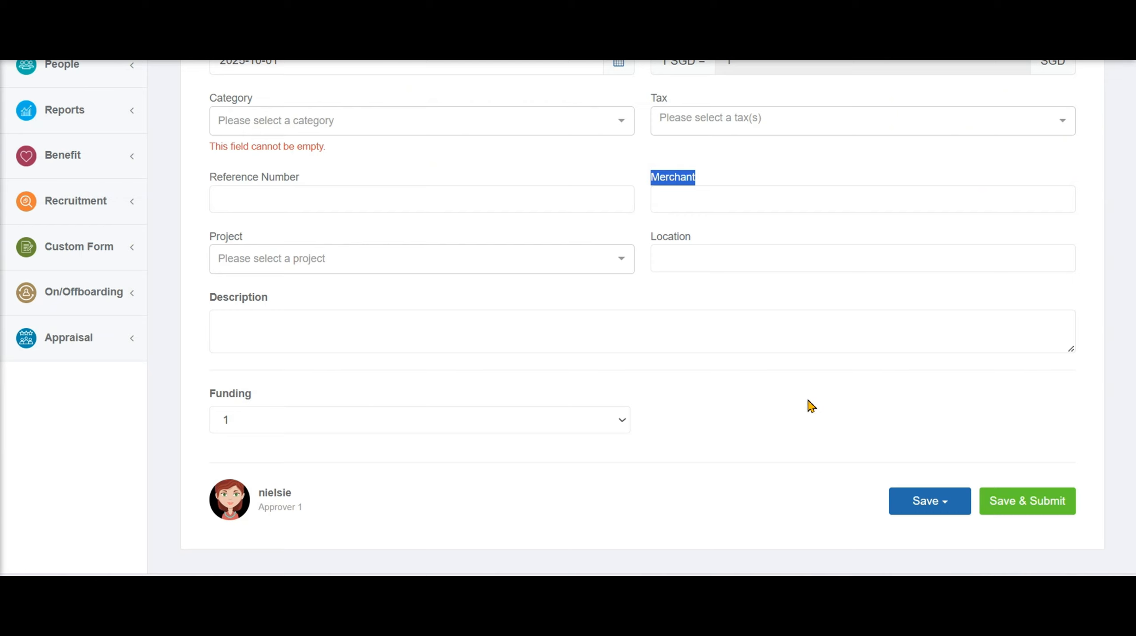
pyautogui.moveTo(651, 240); pyautogui.dragTo(697, 250)
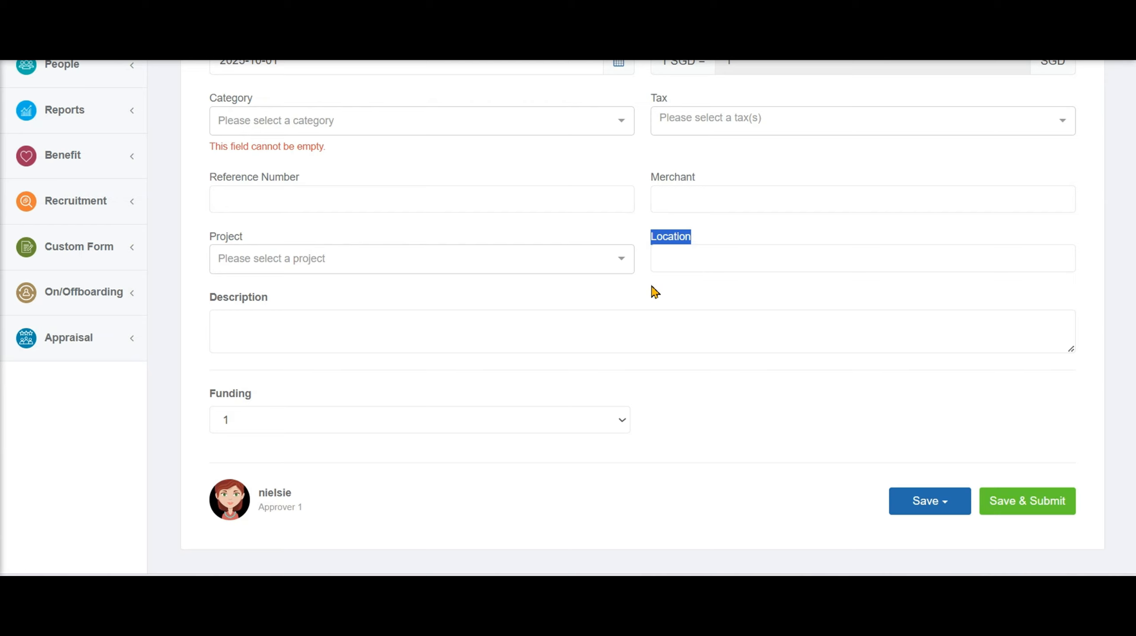
pyautogui.moveTo(269, 303); pyautogui.dragTo(189, 305)
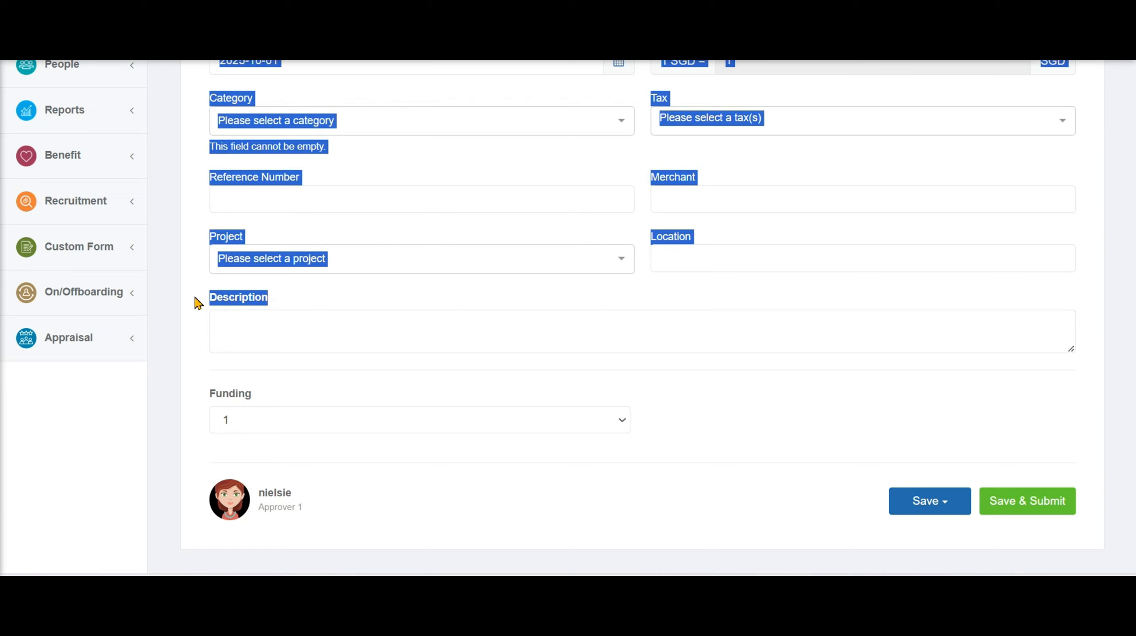
pyautogui.click(253, 303)
pyautogui.doubleClick(248, 303)
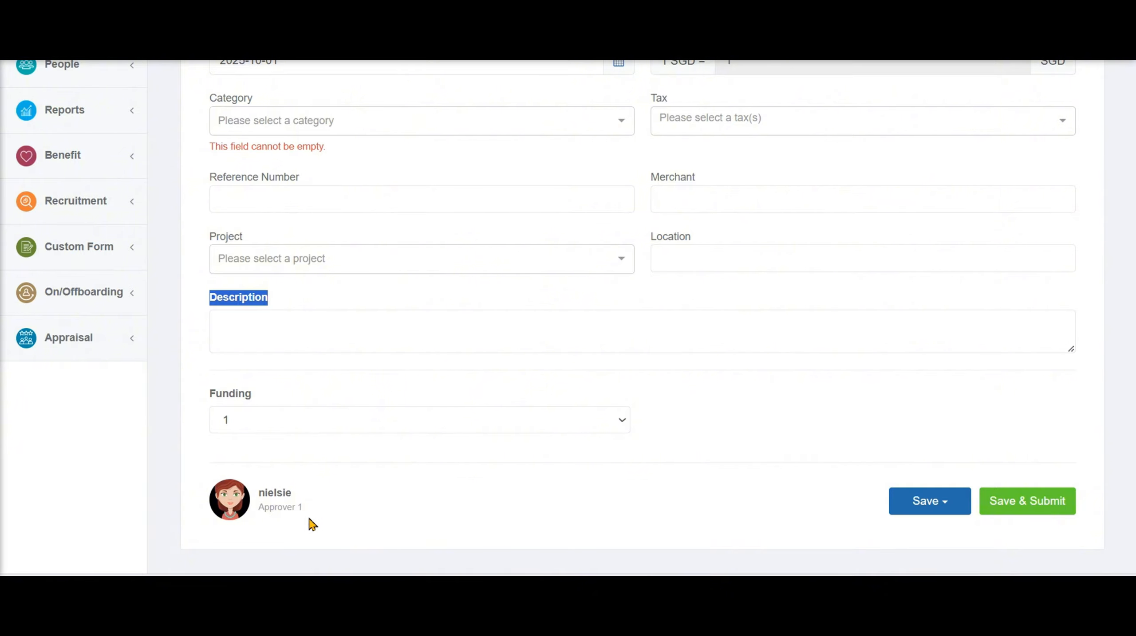
pyautogui.moveTo(298, 508); pyautogui.dragTo(256, 517)
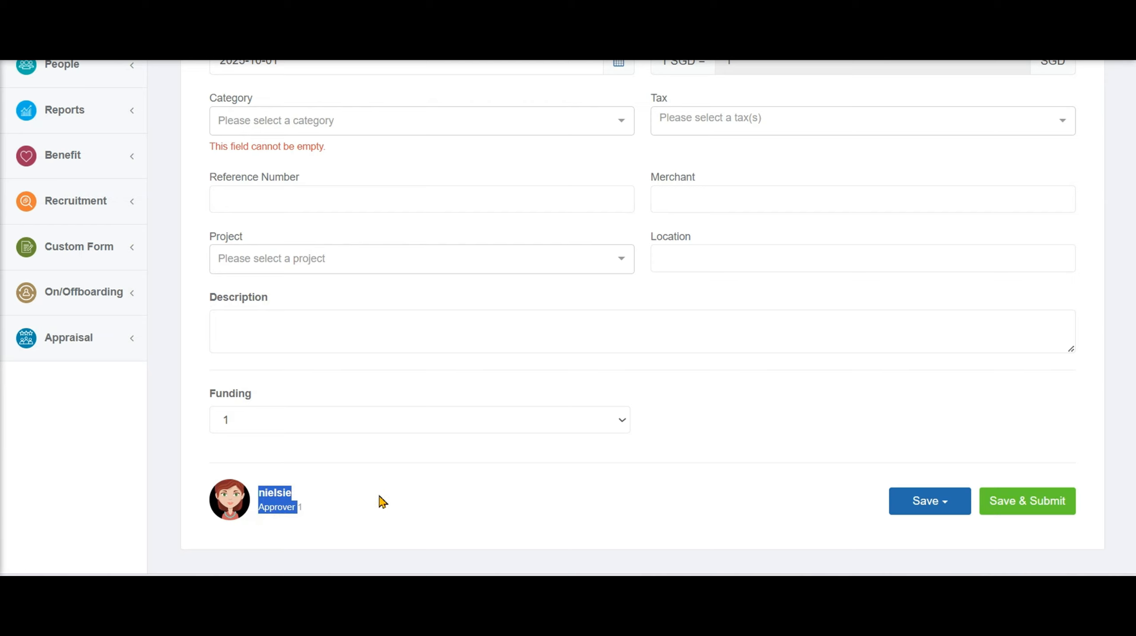
# Clear the text selection and return to the top of the blank 2025-10-13 Single Claim form
pyautogui.click(365, 509)
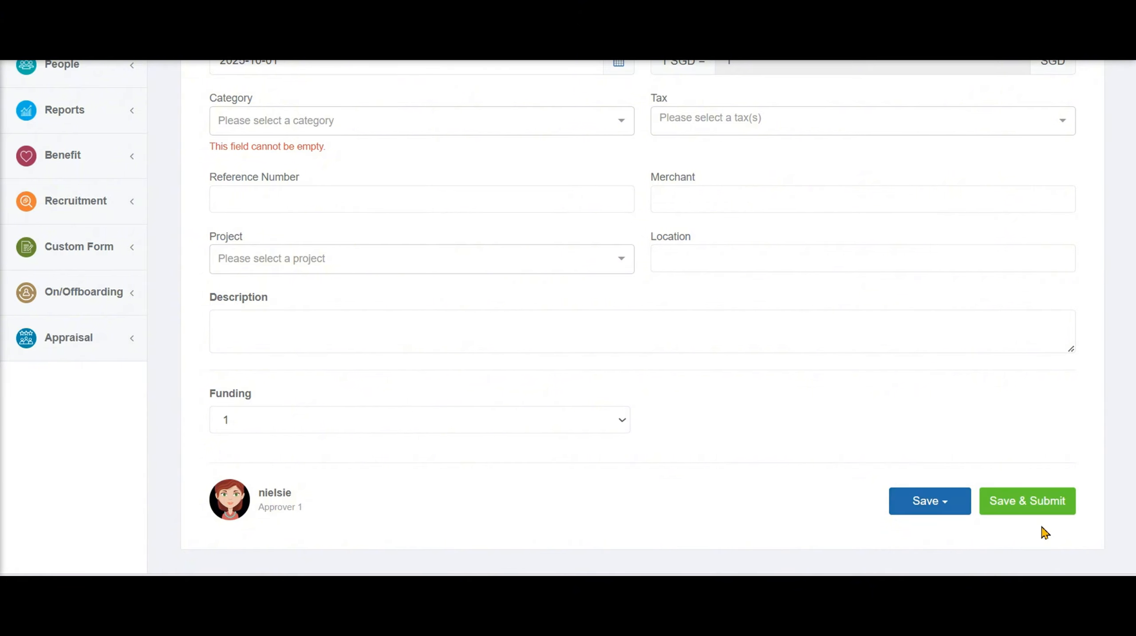
pyautogui.scroll(10, 1044, 532)
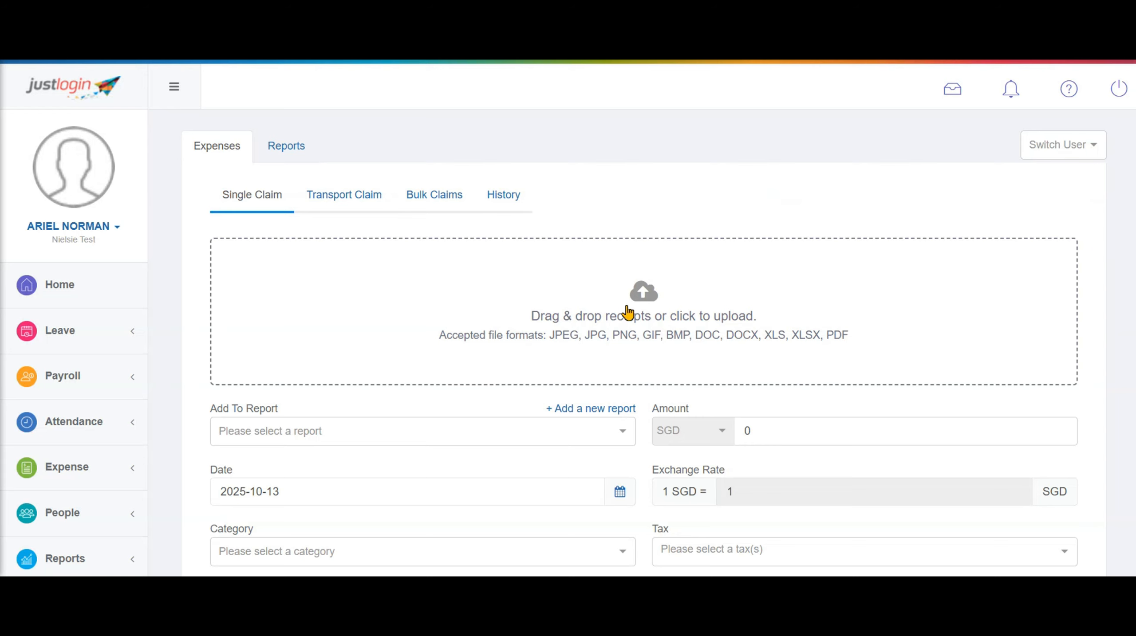
# Upload the TinyTake Grab receipt image and set the claim date to 2025-10-01
pyautogui.click(645, 299)
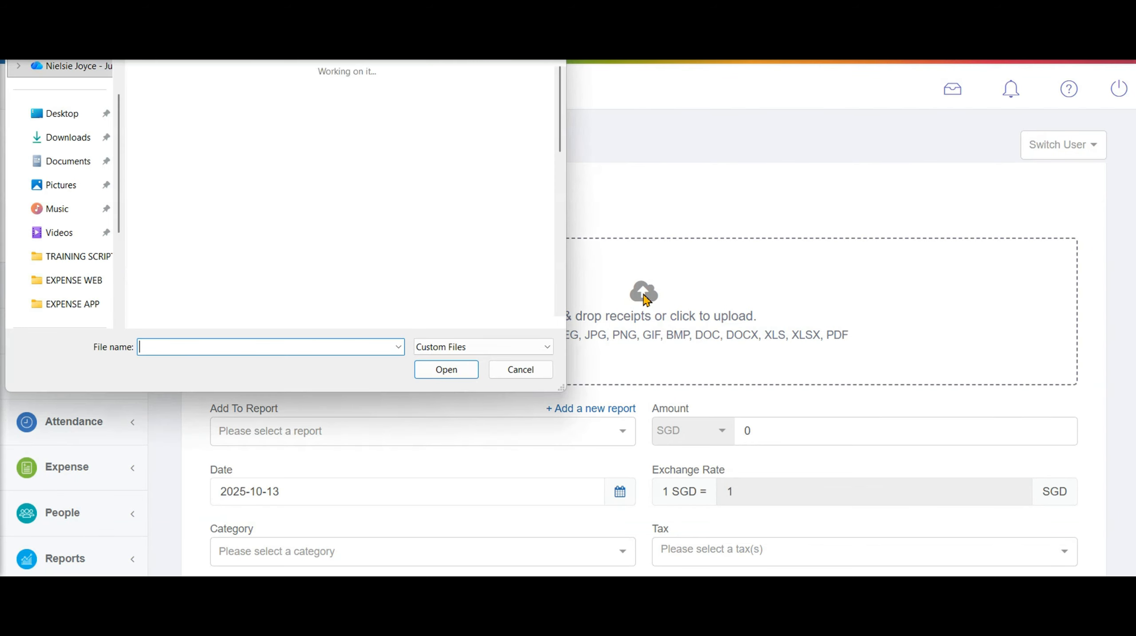
pyautogui.click(194, 149)
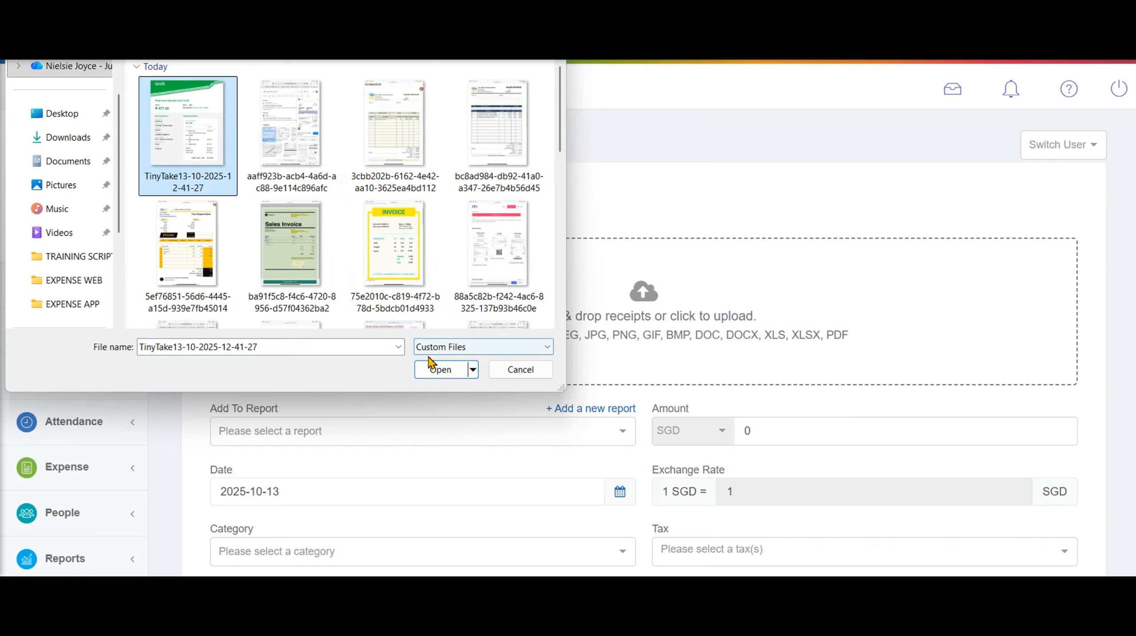
pyautogui.click(444, 369)
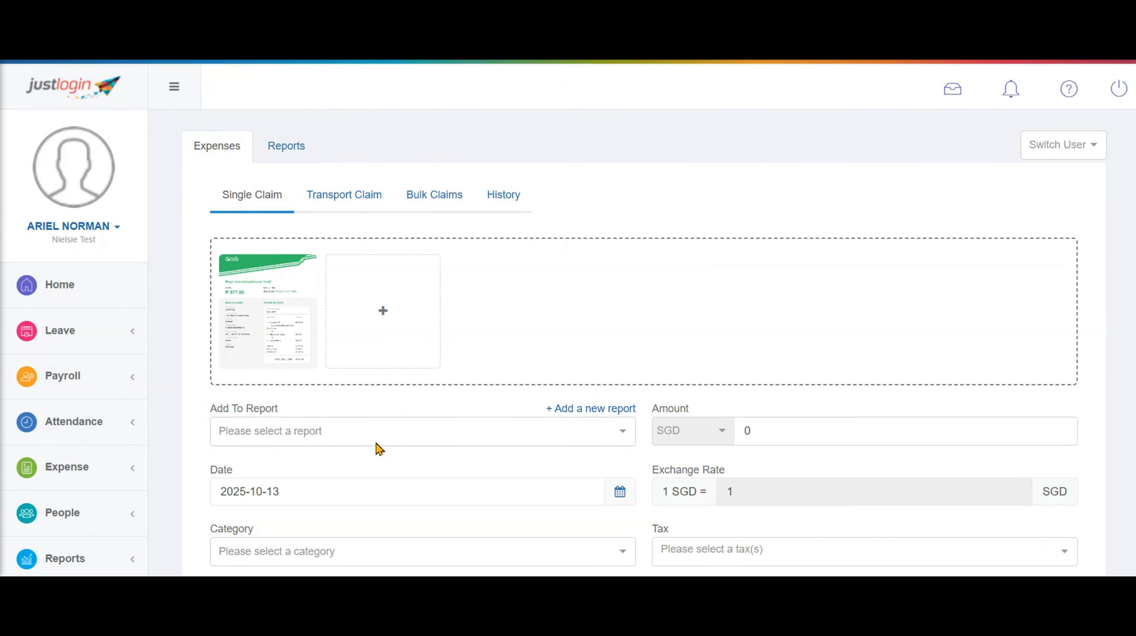
pyautogui.scroll(-2, 413, 431)
pyautogui.click(267, 417)
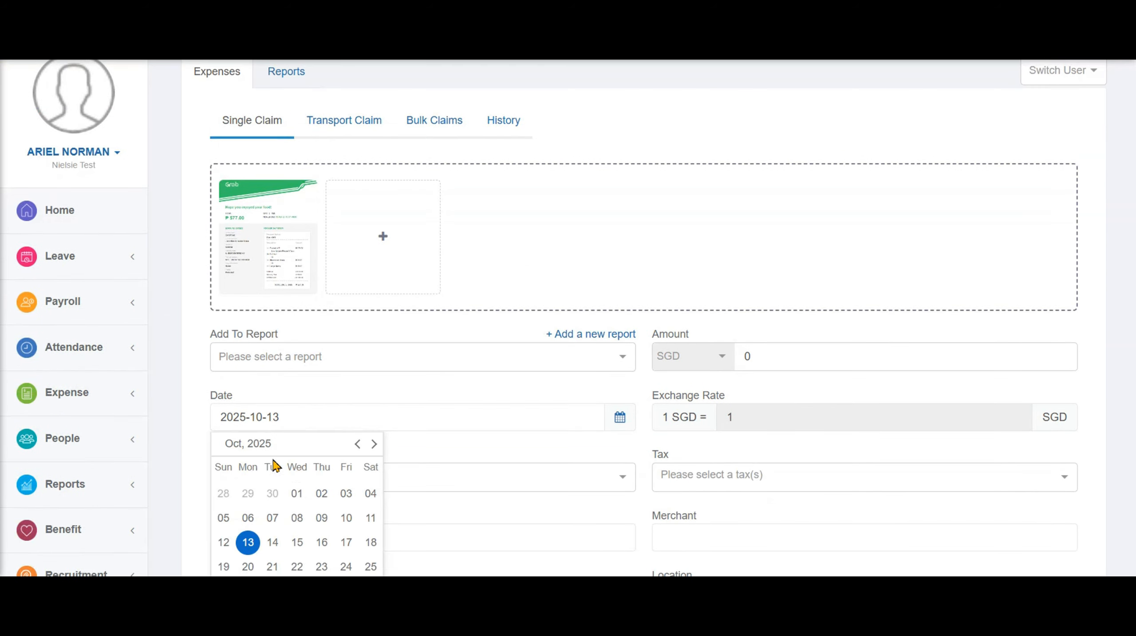
pyautogui.click(295, 496)
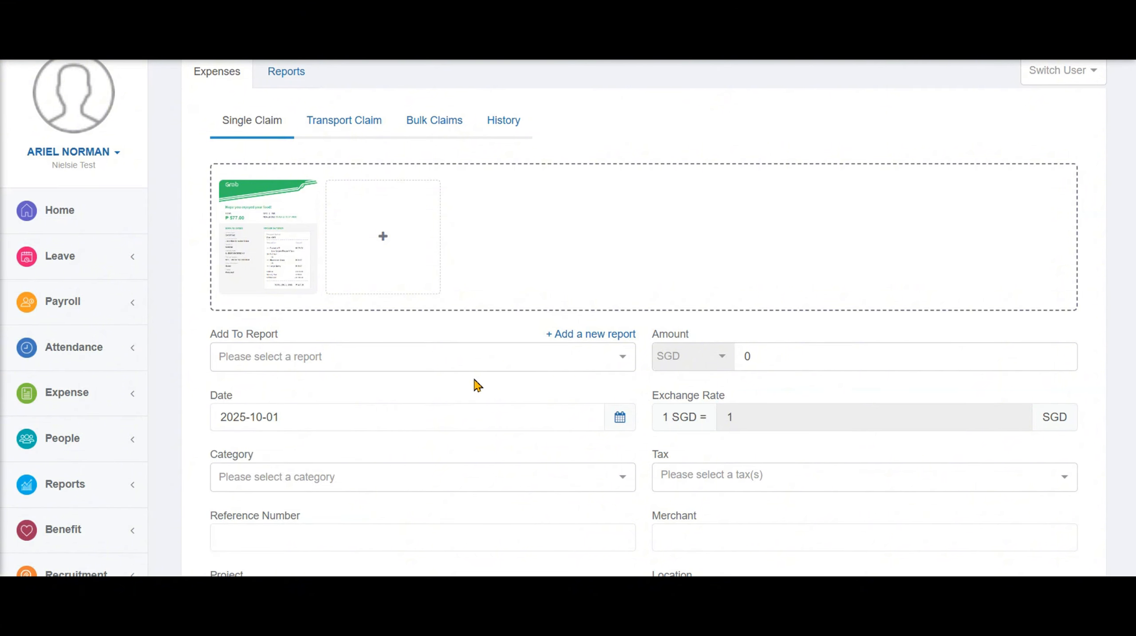
pyautogui.scroll(-2, 504, 408)
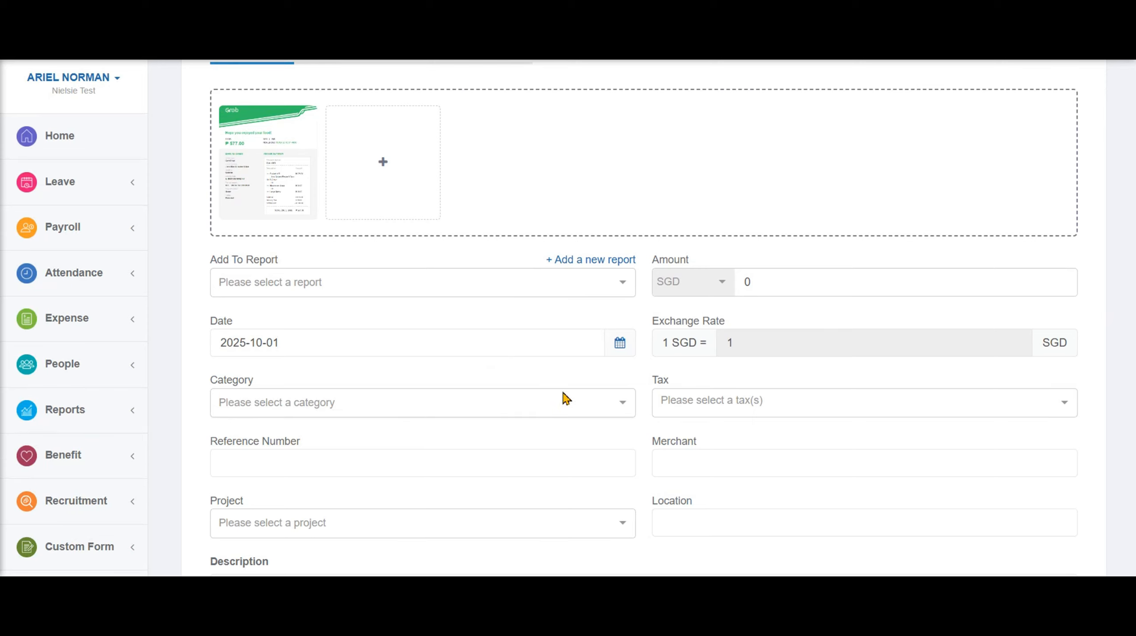
# Set category Meals and Entertainment, reference REF123, amount 500 SGD and tax GST 9.00 %
pyautogui.click(620, 404)
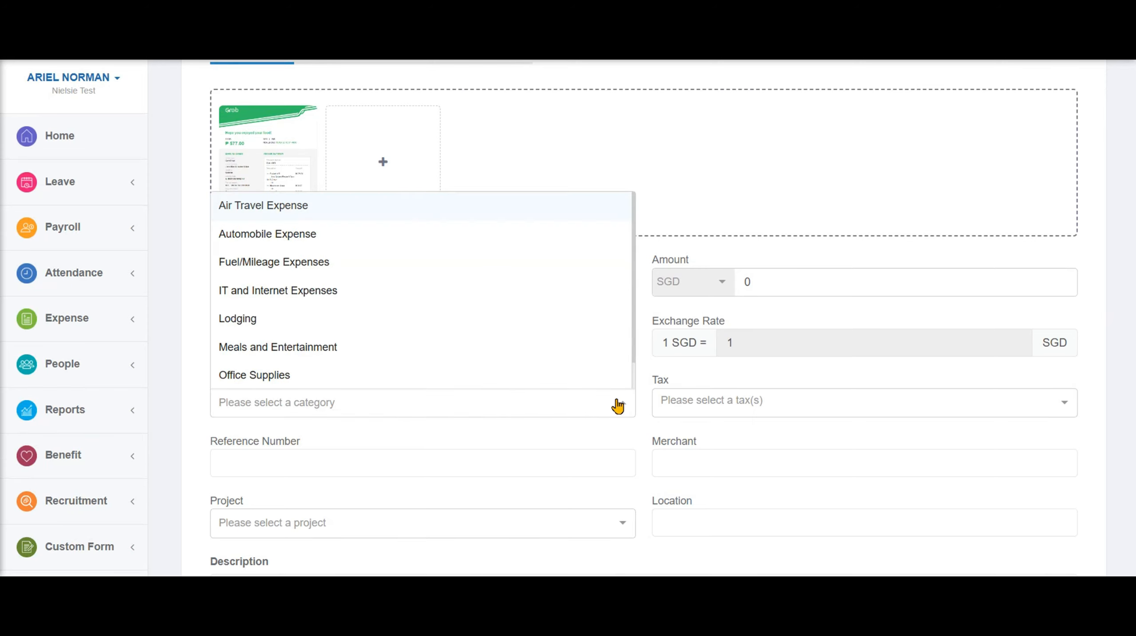
pyautogui.click(309, 350)
pyautogui.click(326, 465)
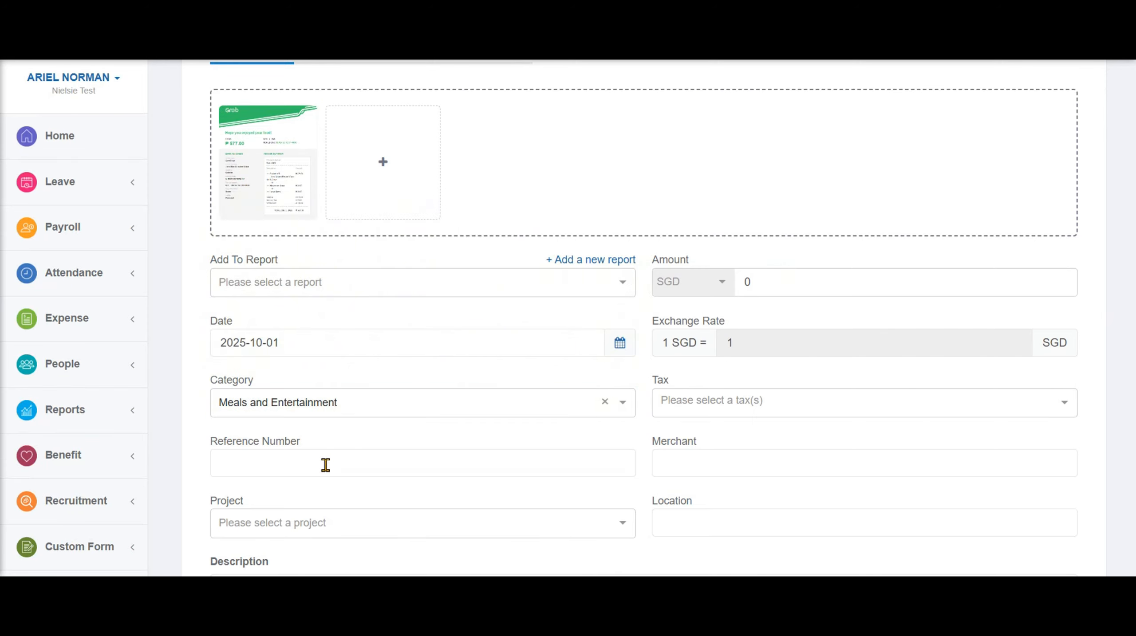
pyautogui.write('REF123')
pyautogui.scroll(-3, 407, 454)
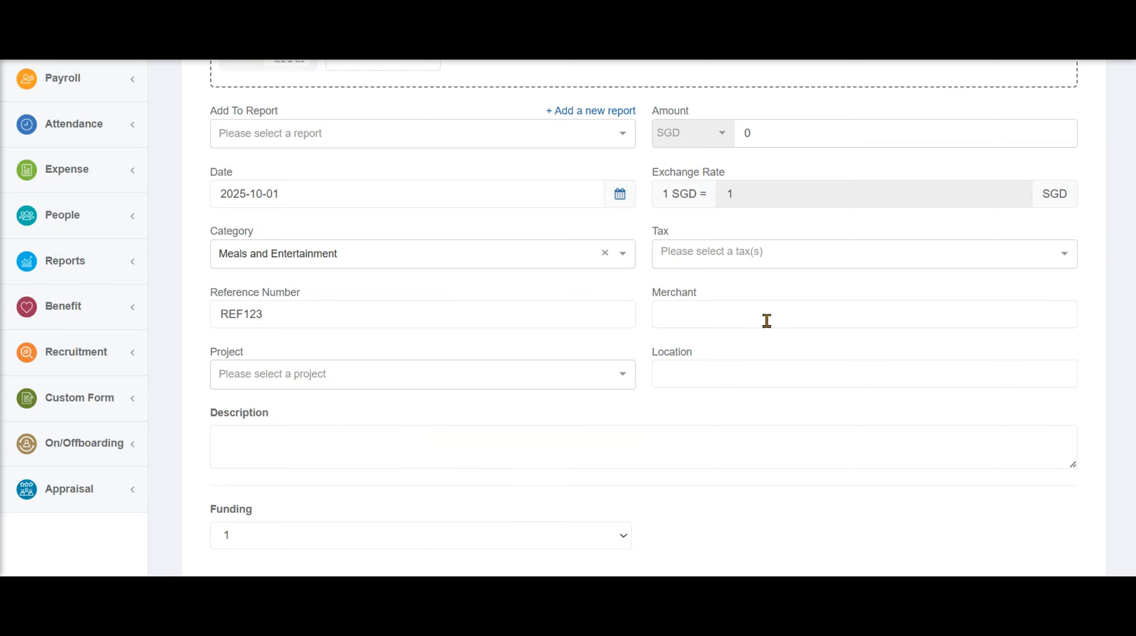
pyautogui.doubleClick(771, 133)
pyautogui.write('500')
pyautogui.click(724, 260)
pyautogui.click(715, 287)
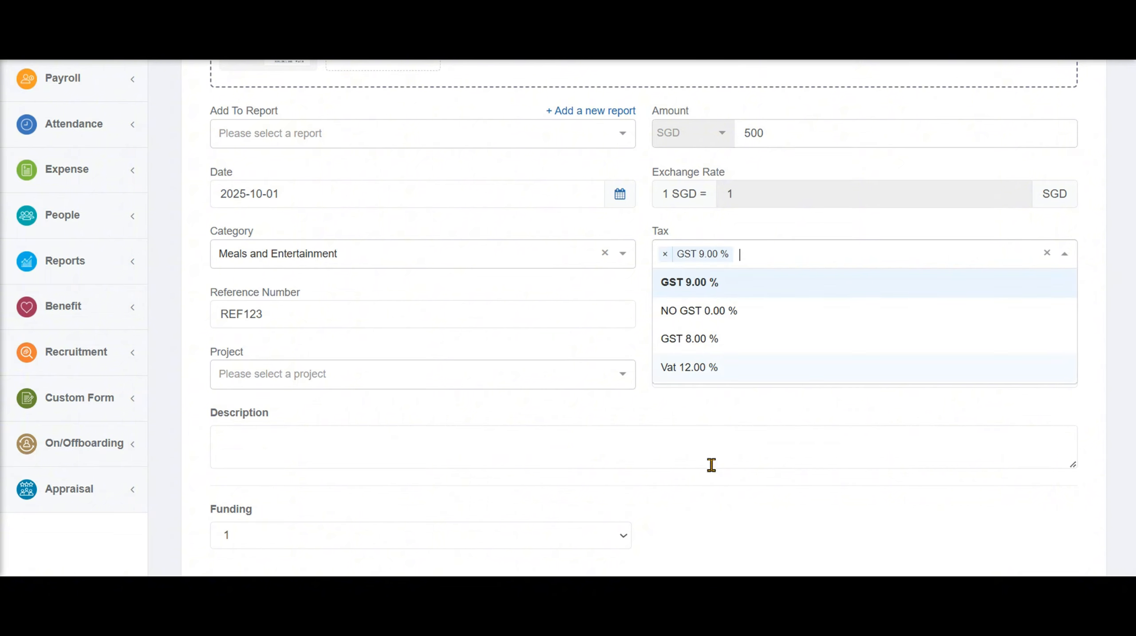
pyautogui.click(702, 403)
# Enter merchant McDonald's, location Singapore and description 'Meal for the Monthly Lunch Meeting.'
pyautogui.click(699, 312)
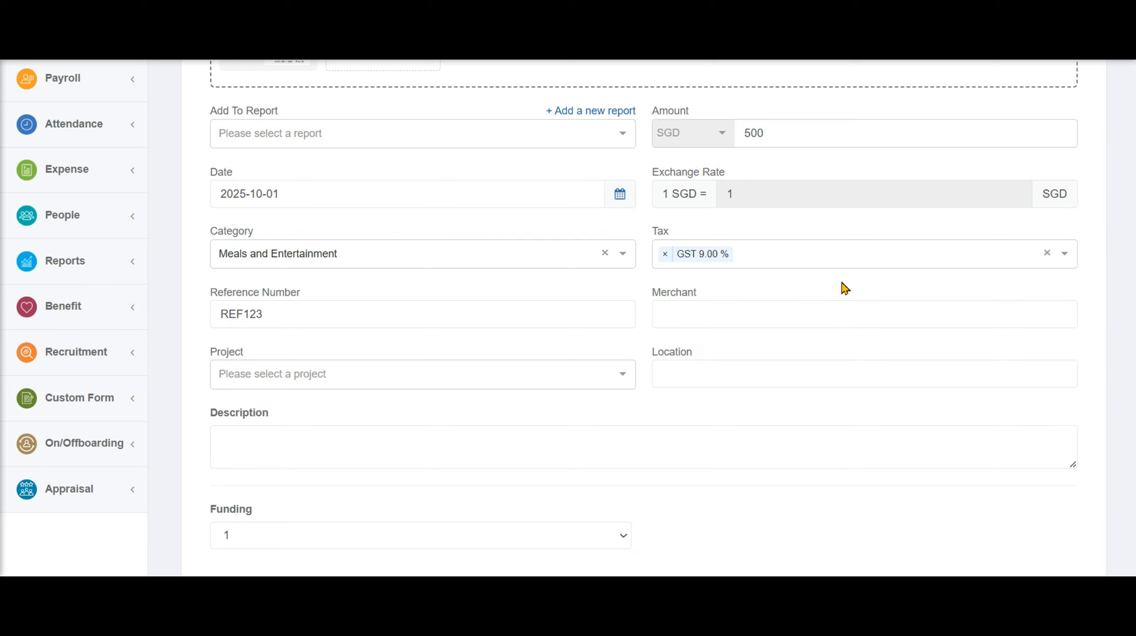
pyautogui.write('McDonald’s')
pyautogui.click(760, 380)
pyautogui.write('Singapore')
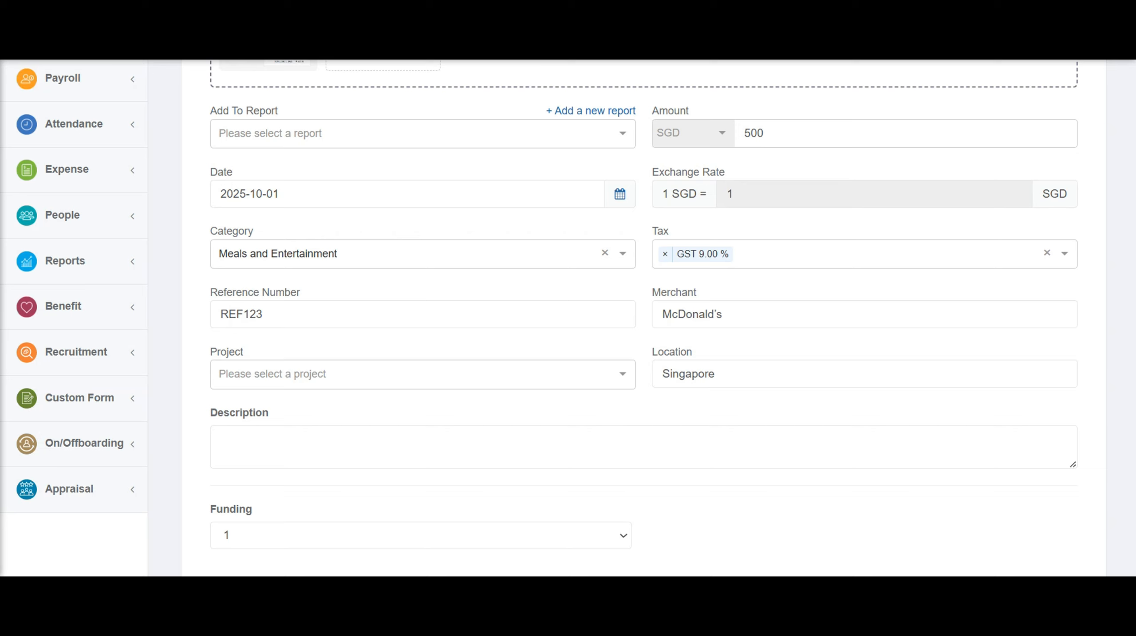
pyautogui.click(571, 452)
pyautogui.write('Meal for the Monthly Lunch Meeting.')
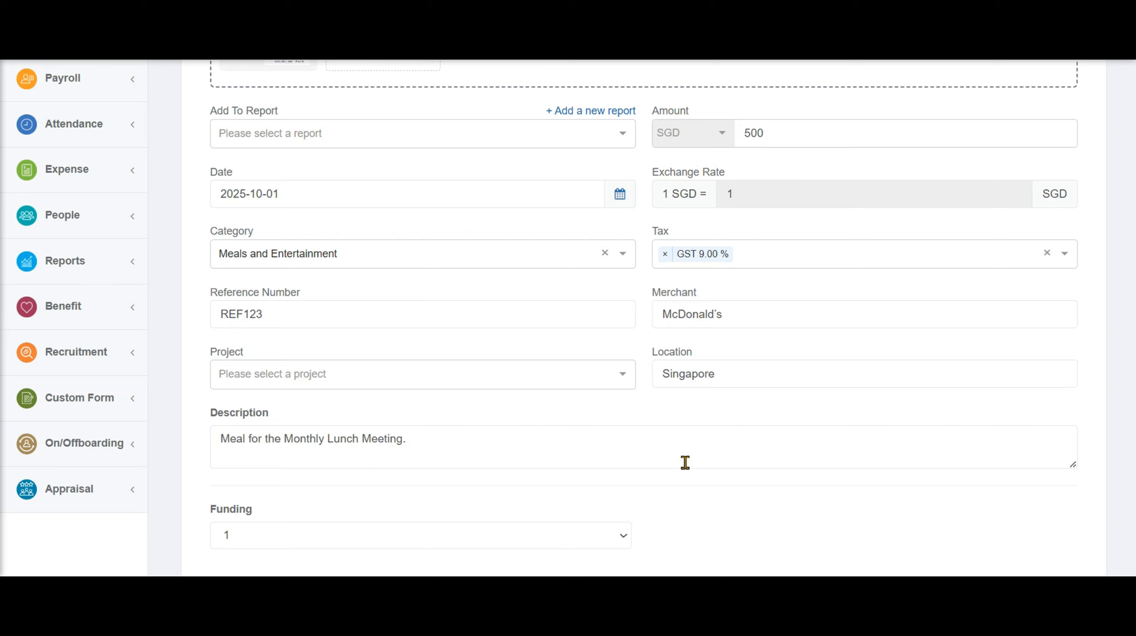
pyautogui.scroll(-3, 963, 416)
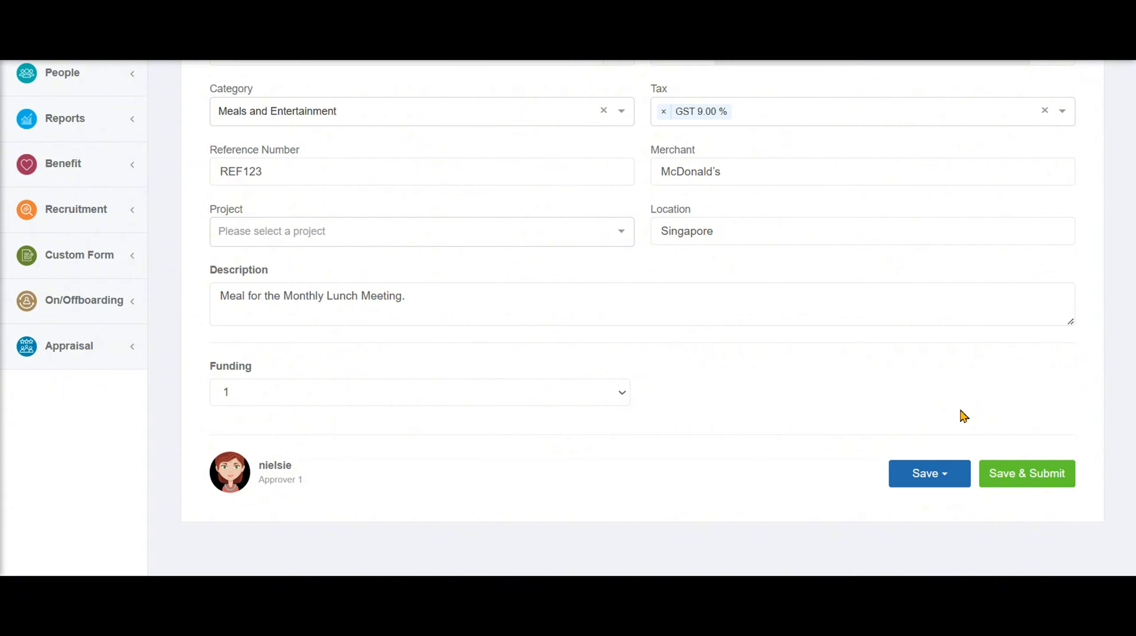
# Save & Submit the 500 SGD McDonald's claim, bringing up the Add Report dialog
pyautogui.click(1027, 472)
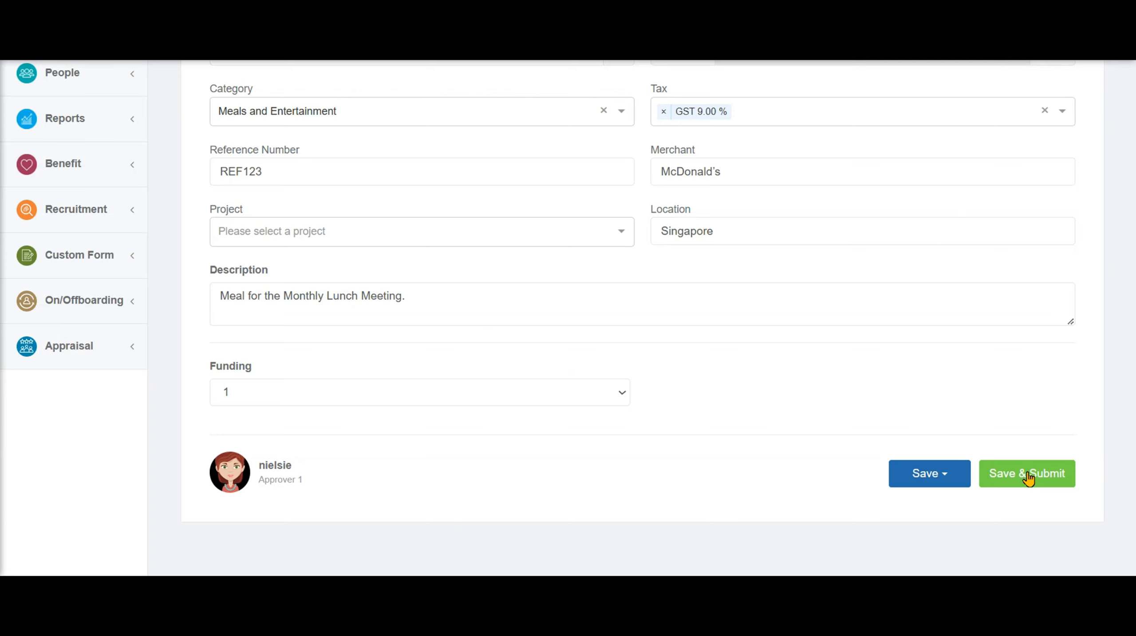
pyautogui.click(1028, 476)
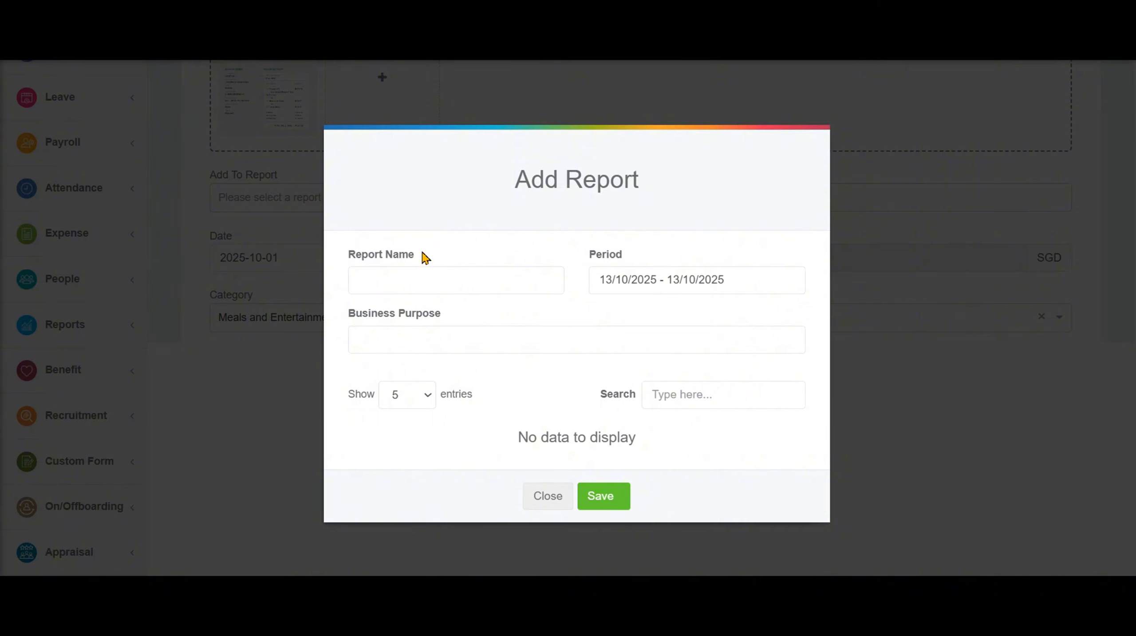
# Name the report 'October Meal 2025' and paste purpose 'Meal for the Monthly Lunch Meeting for October 2025'
pyautogui.moveTo(424, 257); pyautogui.dragTo(341, 262)
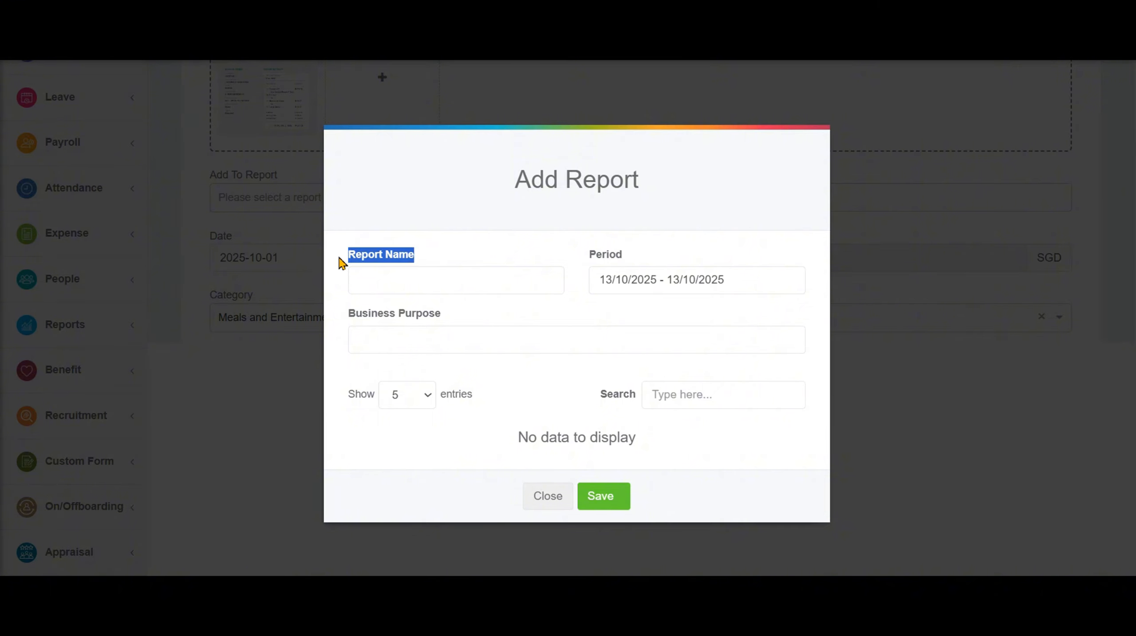
pyautogui.click(388, 281)
pyautogui.write('October Meal 2025')
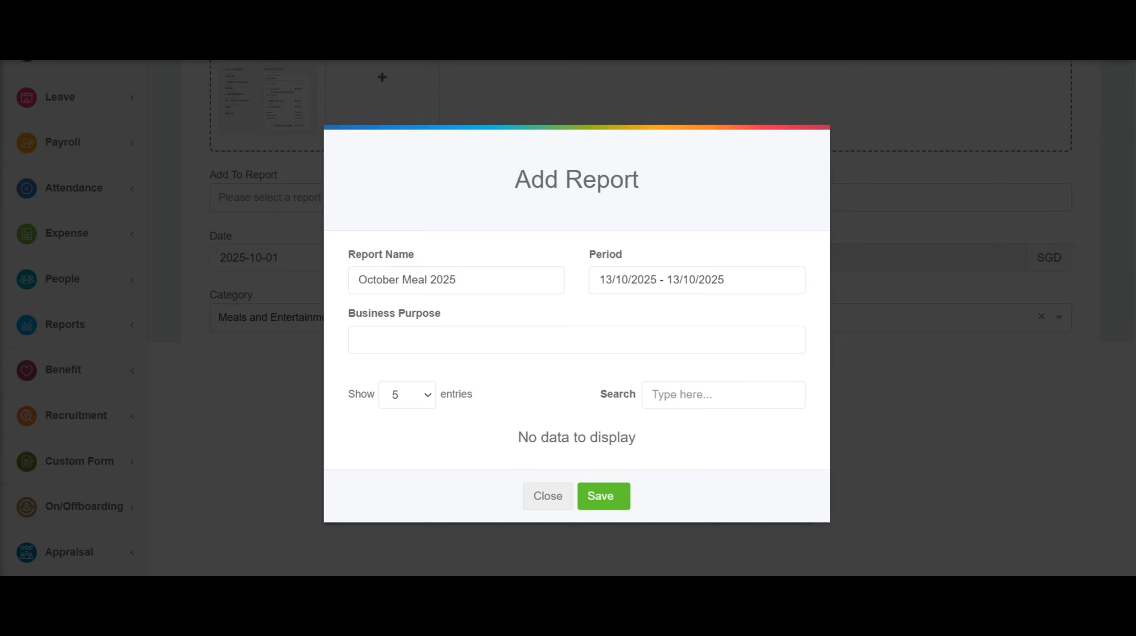
pyautogui.doubleClick(606, 256)
pyautogui.click(730, 280)
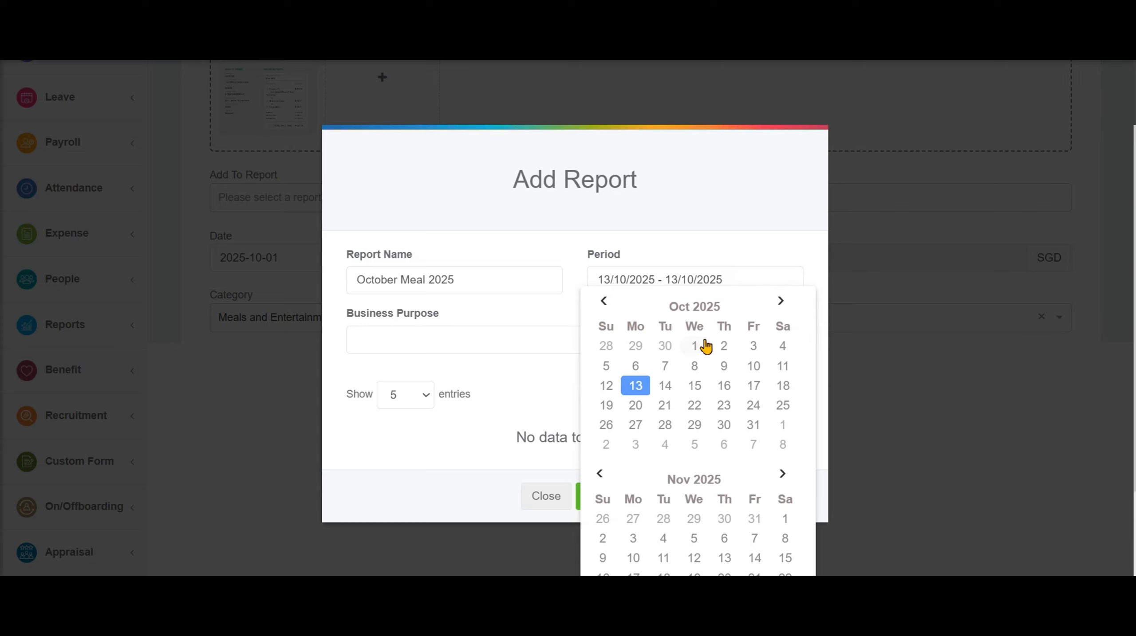
pyautogui.click(692, 346)
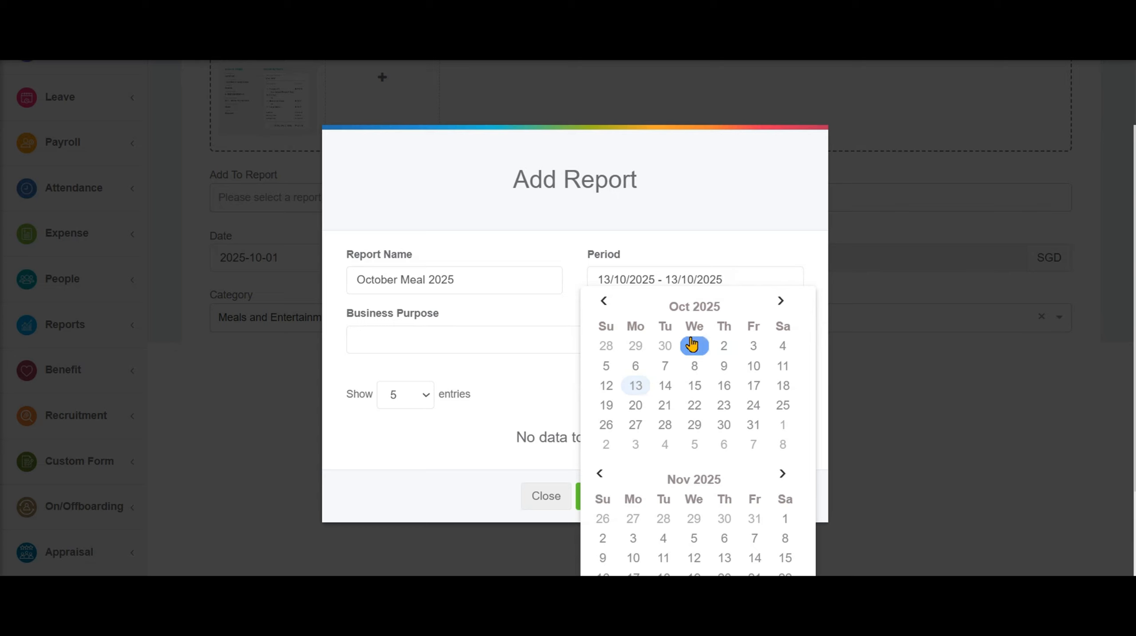
pyautogui.click(758, 427)
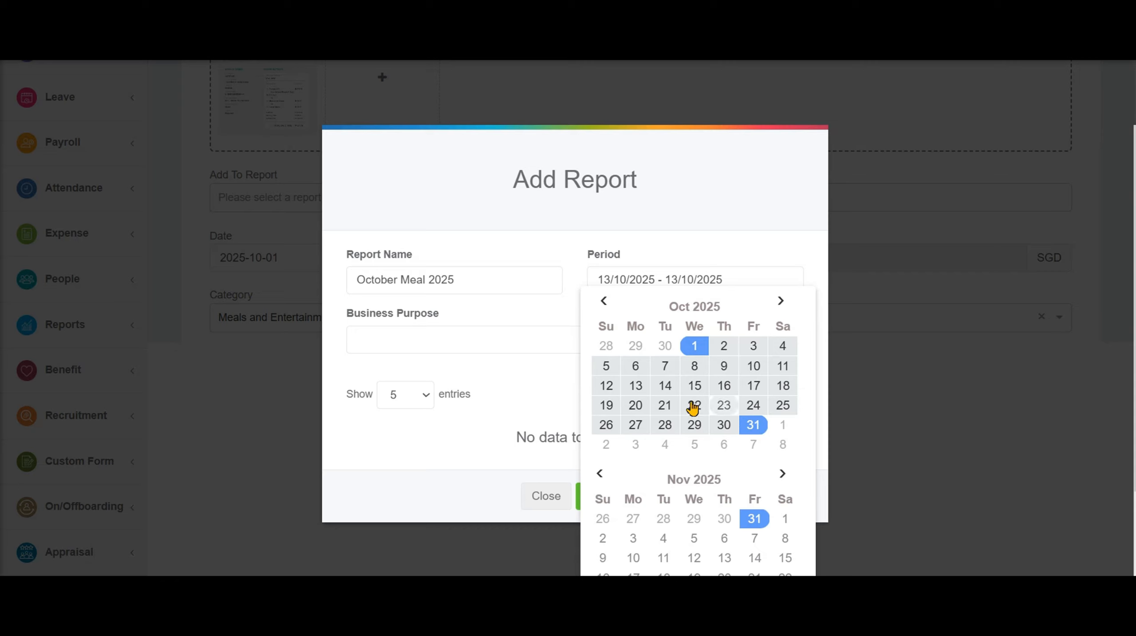
pyautogui.click(636, 388)
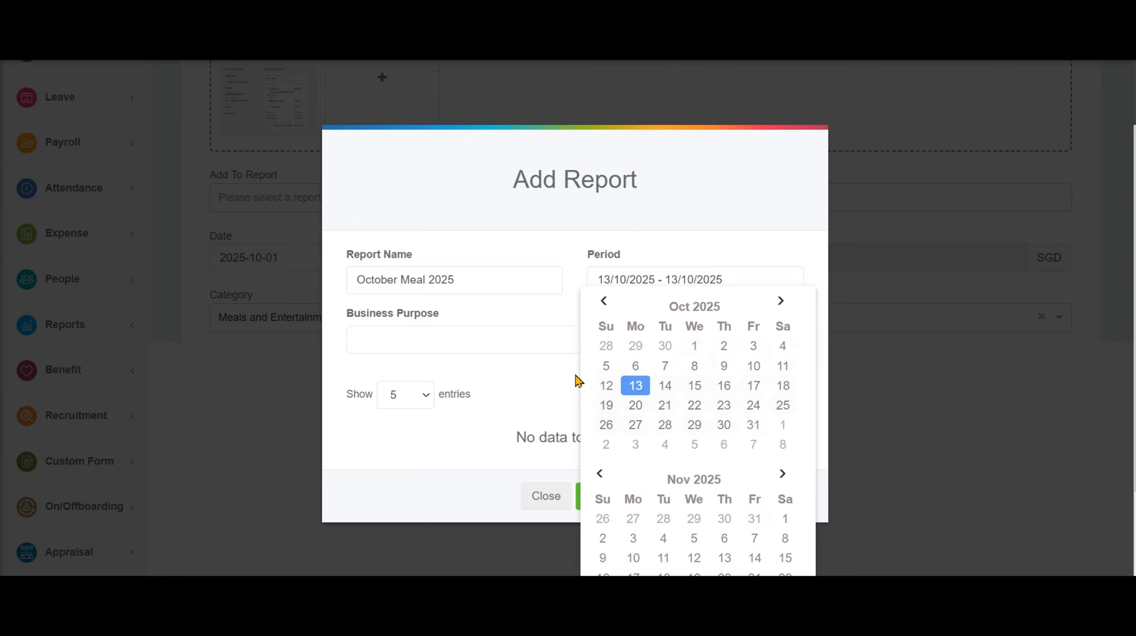
pyautogui.click(534, 345)
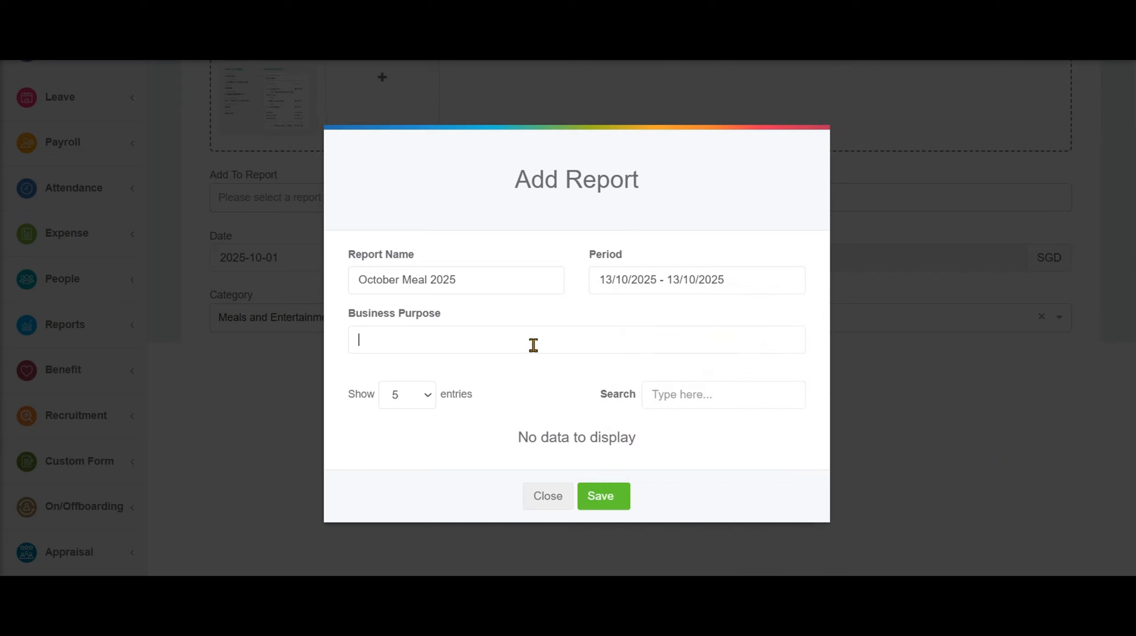
pyautogui.write('Meal for the Monthly Lunch Meeting for October 2025')
pyautogui.moveTo(444, 319); pyautogui.dragTo(339, 324)
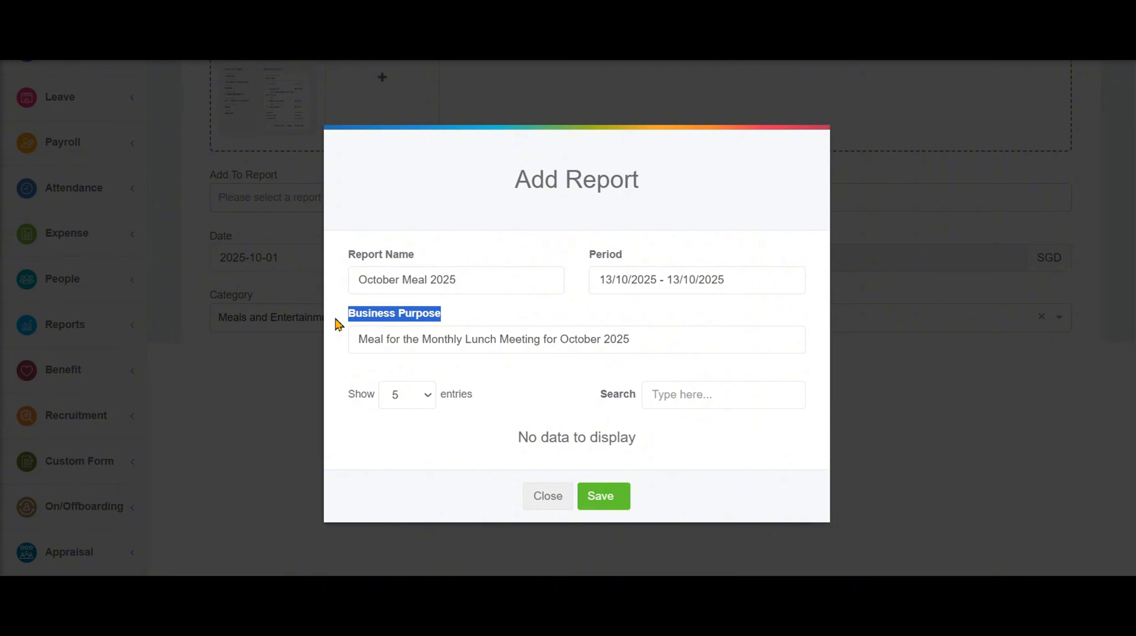
pyautogui.click(528, 320)
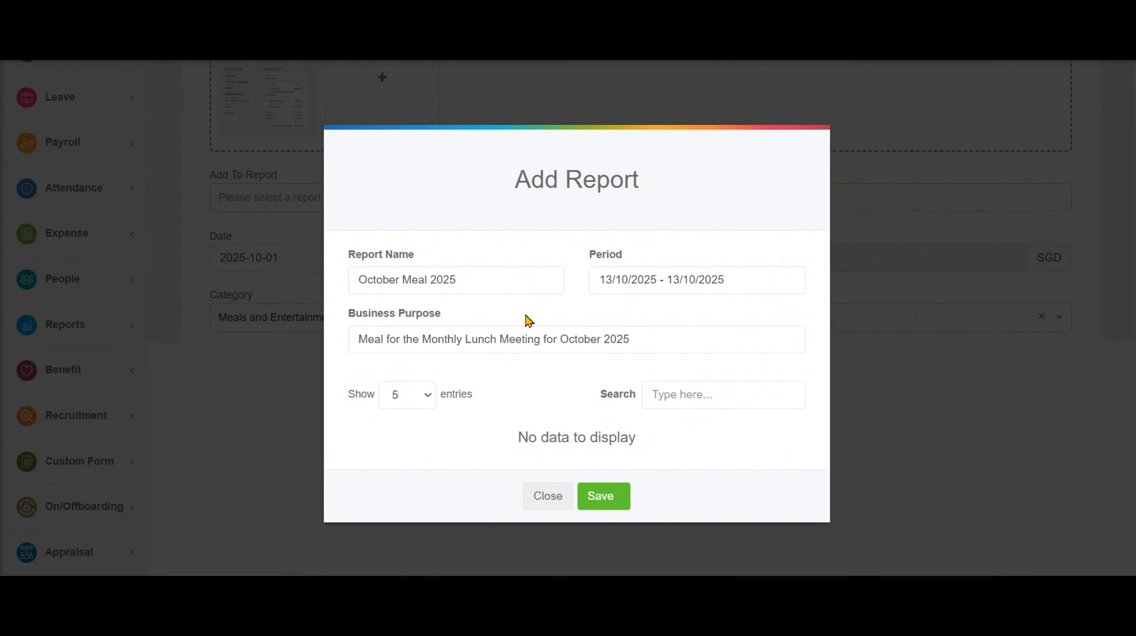
# Save the October Meal 2025 report, confirm the SGD 500.00 claim is Submitted, then open a blank Single Claim
pyautogui.click(612, 498)
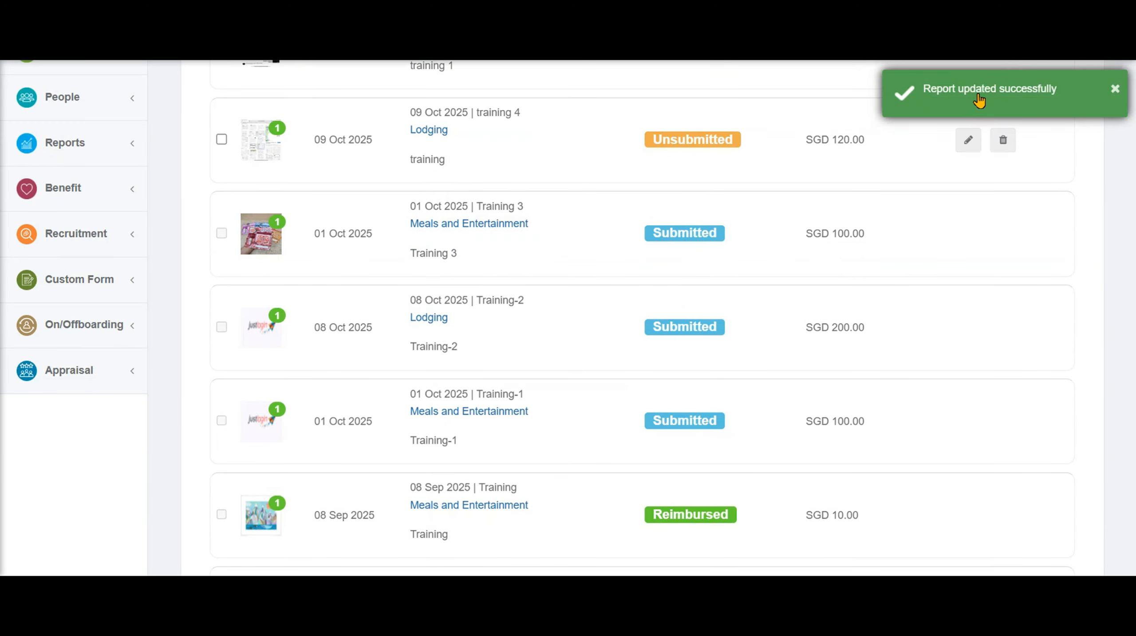
pyautogui.scroll(10, 854, 339)
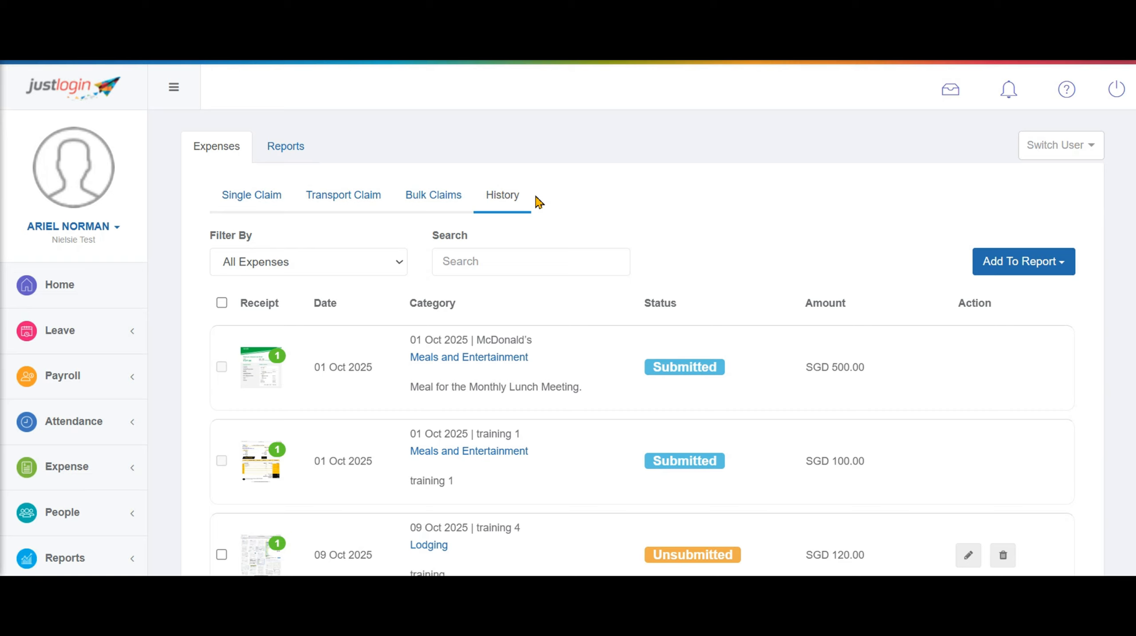
pyautogui.click(264, 204)
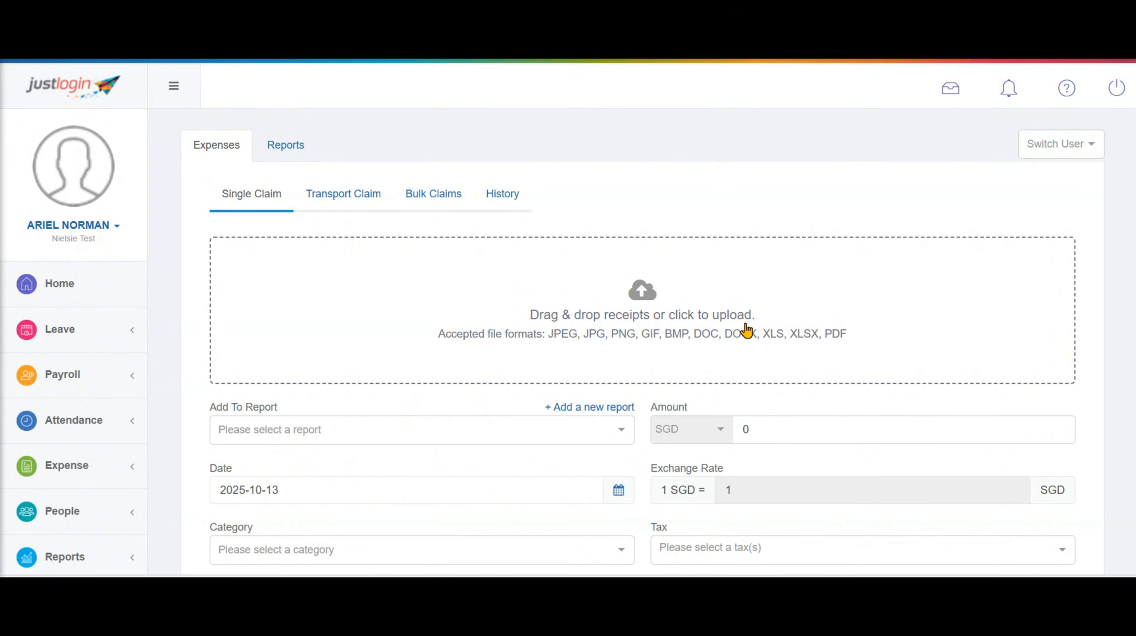
# Attach the receipt image file to the new claim
pyautogui.click(641, 300)
pyautogui.click(208, 178)
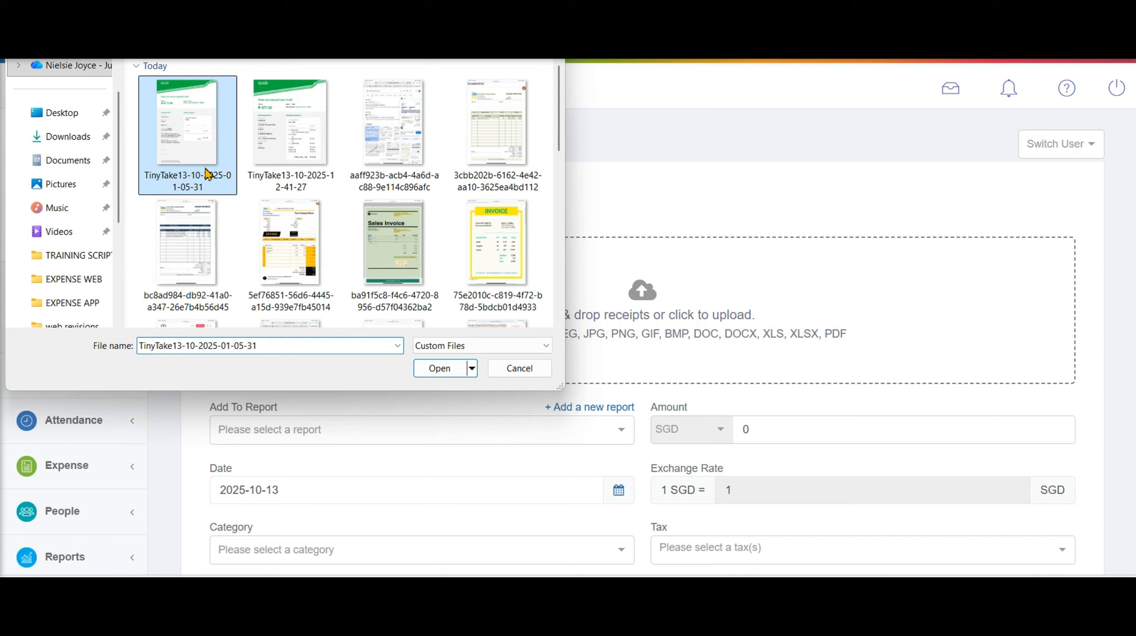
pyautogui.click(456, 373)
# Date the claim 1 October 2025 and set its category to Fuel/Mileage Expenses
pyautogui.click(319, 491)
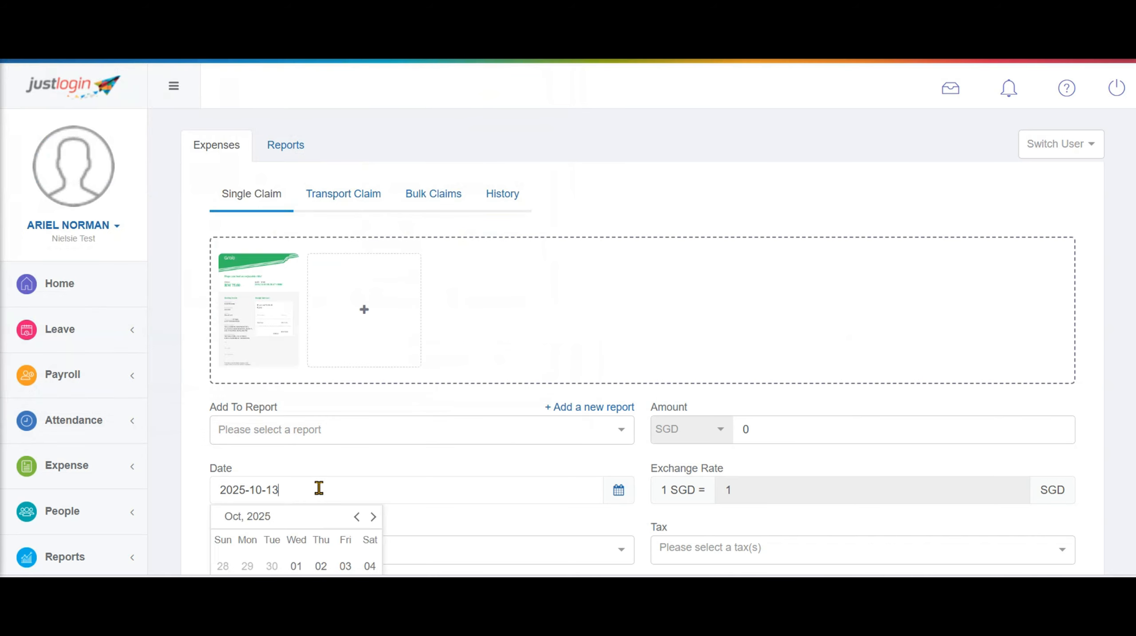
pyautogui.click(298, 566)
pyautogui.scroll(-3, 433, 459)
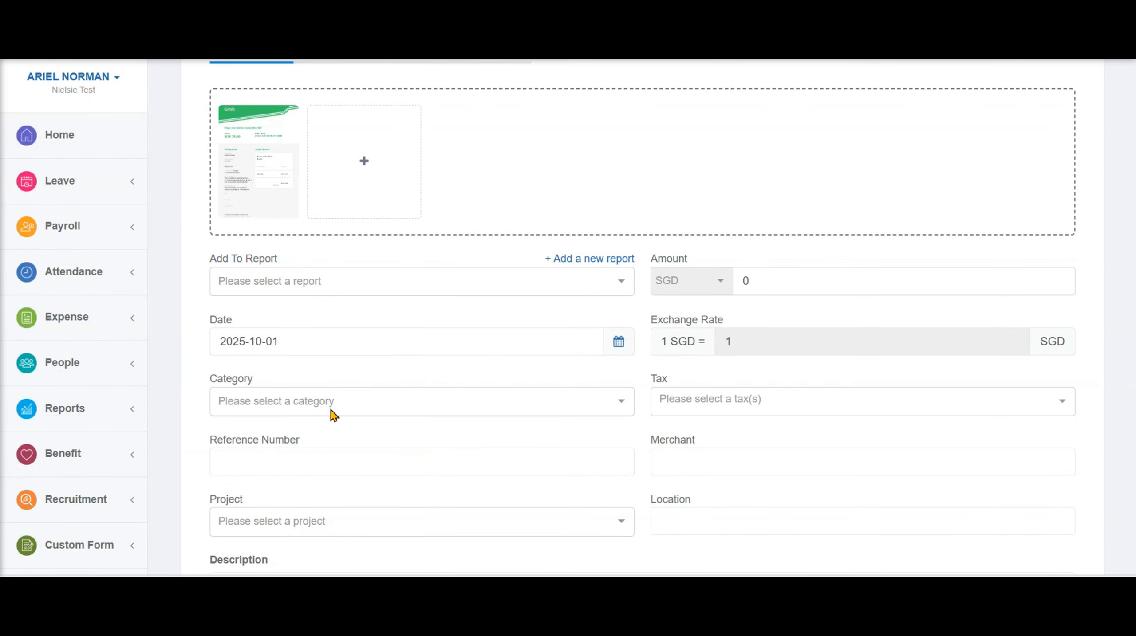
pyautogui.click(620, 406)
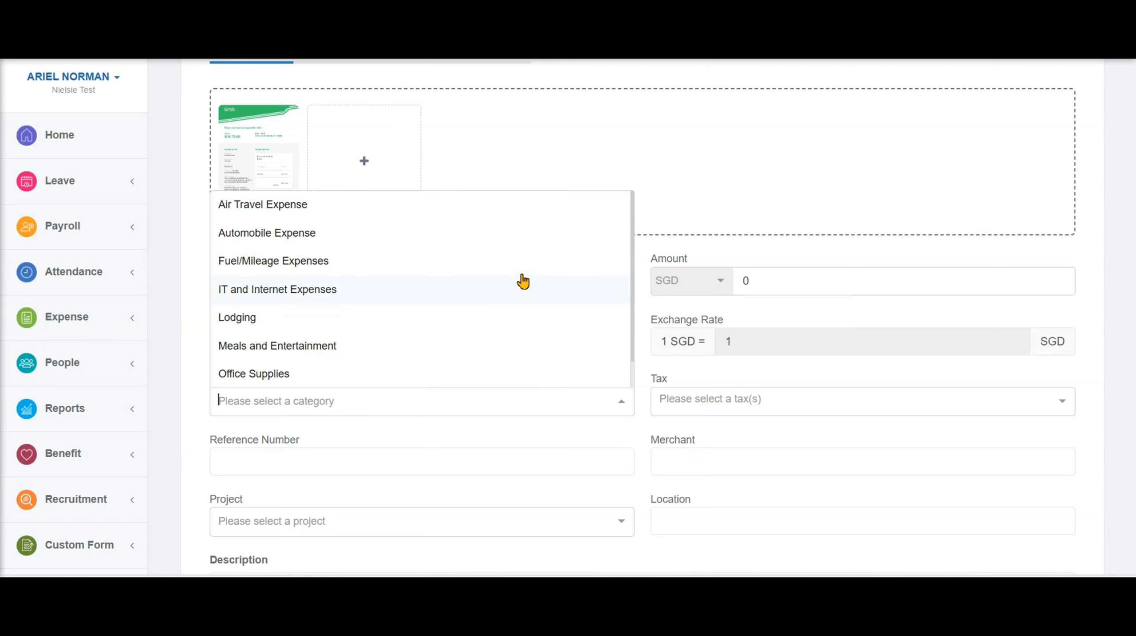
pyautogui.click(522, 261)
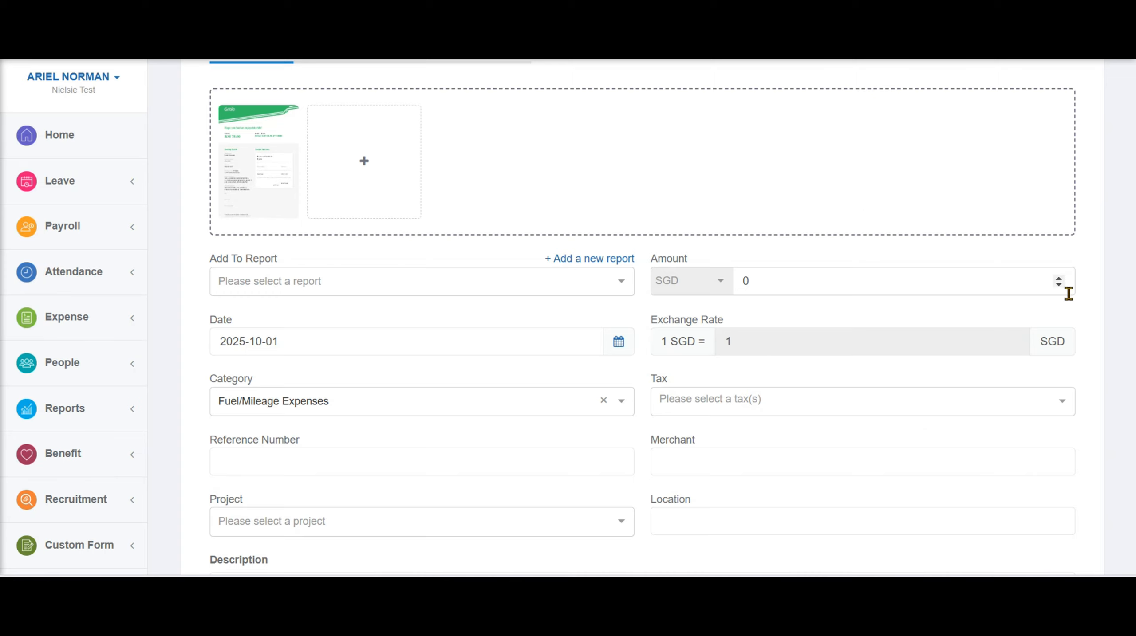
# Remove the attached receipt, which brings up the attachment-required warning
pyautogui.click(287, 120)
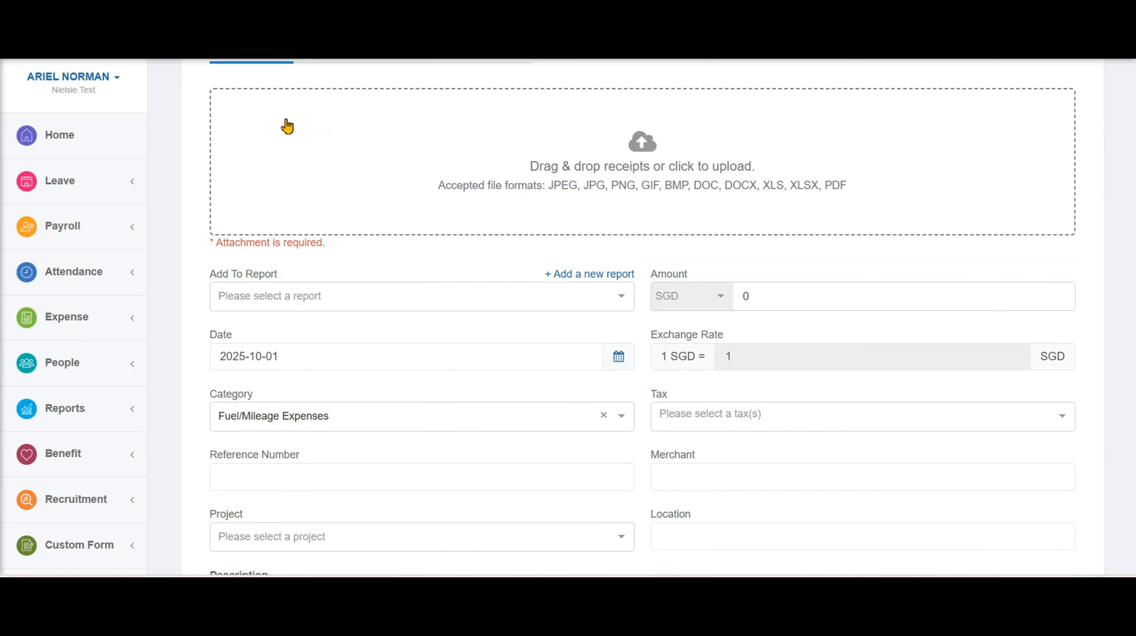
pyautogui.moveTo(330, 249); pyautogui.dragTo(211, 253)
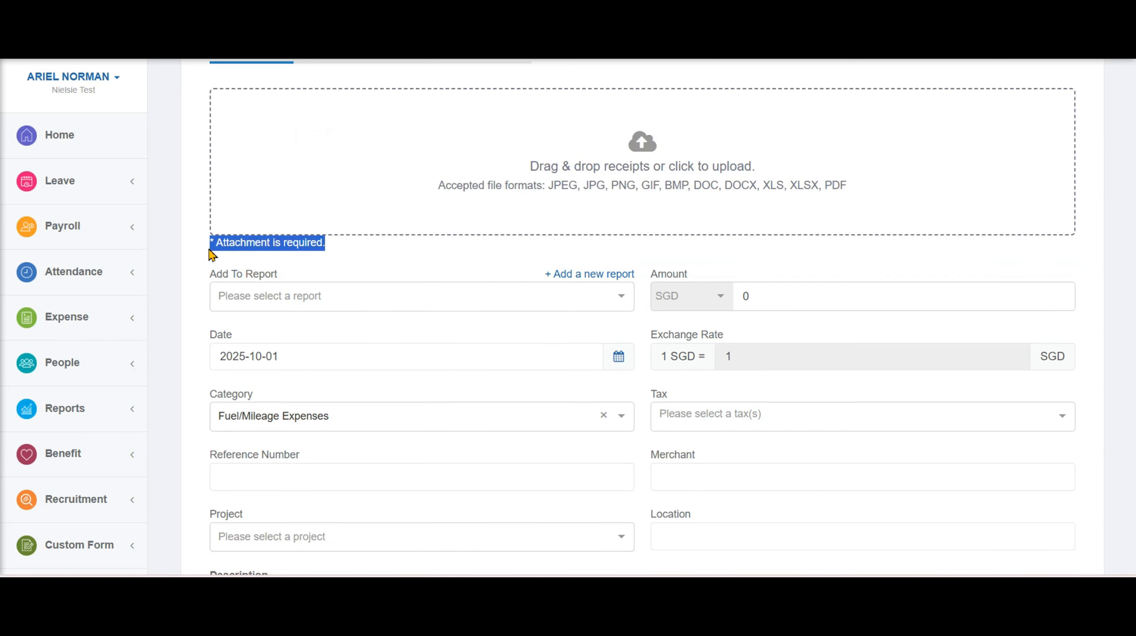
pyautogui.click(373, 260)
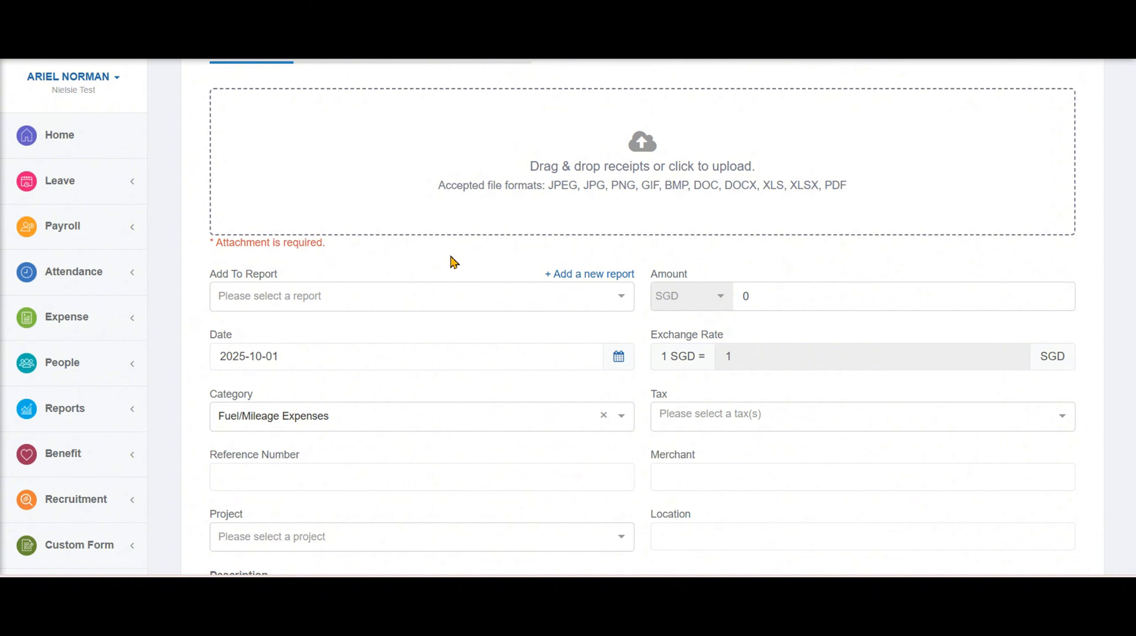
pyautogui.click(642, 156)
pyautogui.click(187, 129)
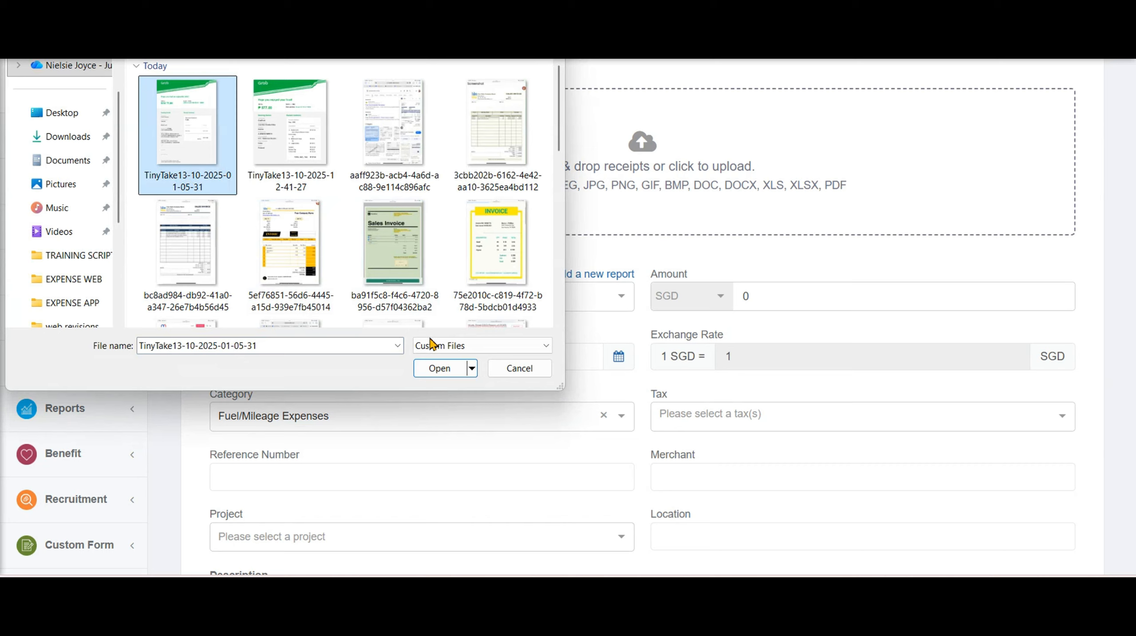
pyautogui.click(445, 373)
pyautogui.click(278, 463)
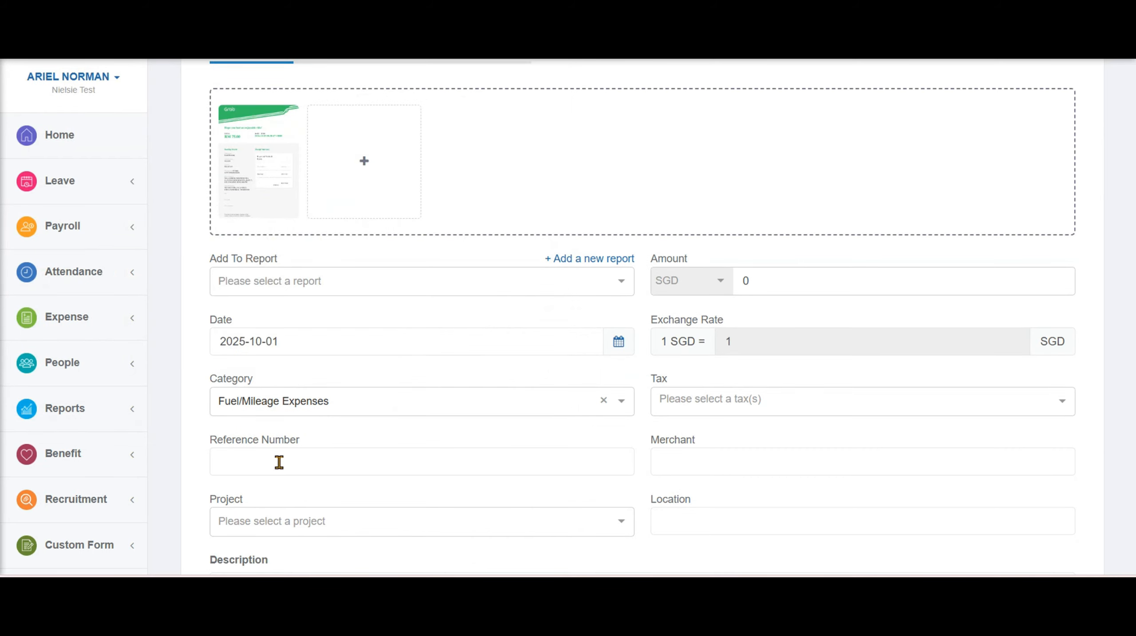
pyautogui.click(758, 290)
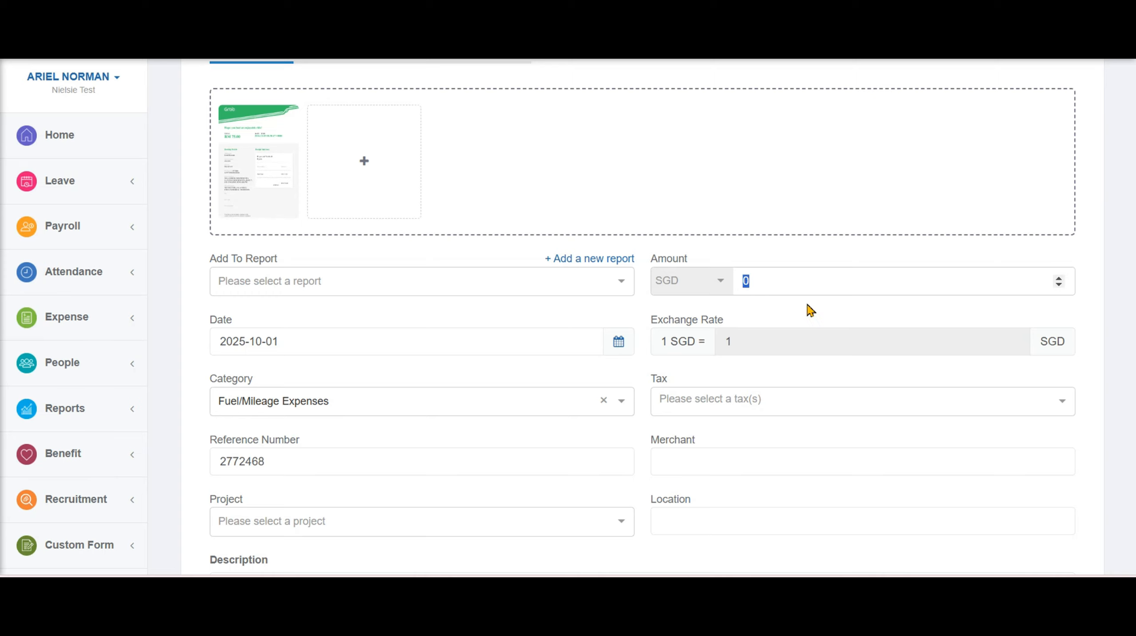
pyautogui.click(807, 291)
pyautogui.hotkey('ctrl', 'a')
pyautogui.write('75')
# Enter merchant GRAB, location Jewel Changi Airport and description 'Business trip'
pyautogui.click(753, 457)
pyautogui.write('GRAB')
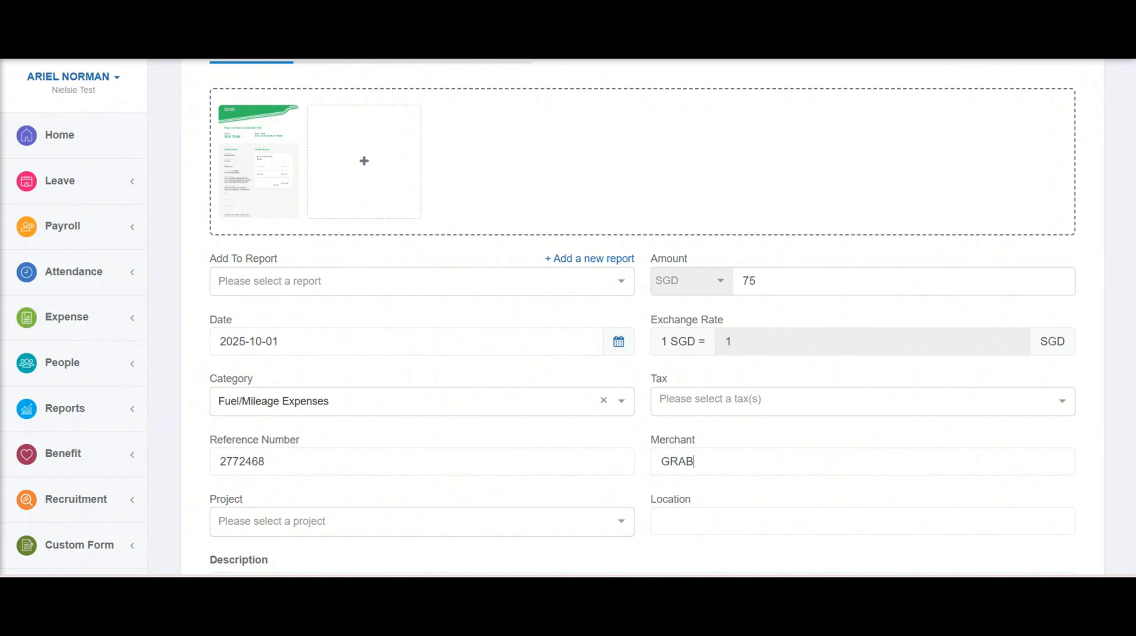
pyautogui.click(844, 520)
pyautogui.write('Jewel Changi Airport')
pyautogui.scroll(-5, 844, 517)
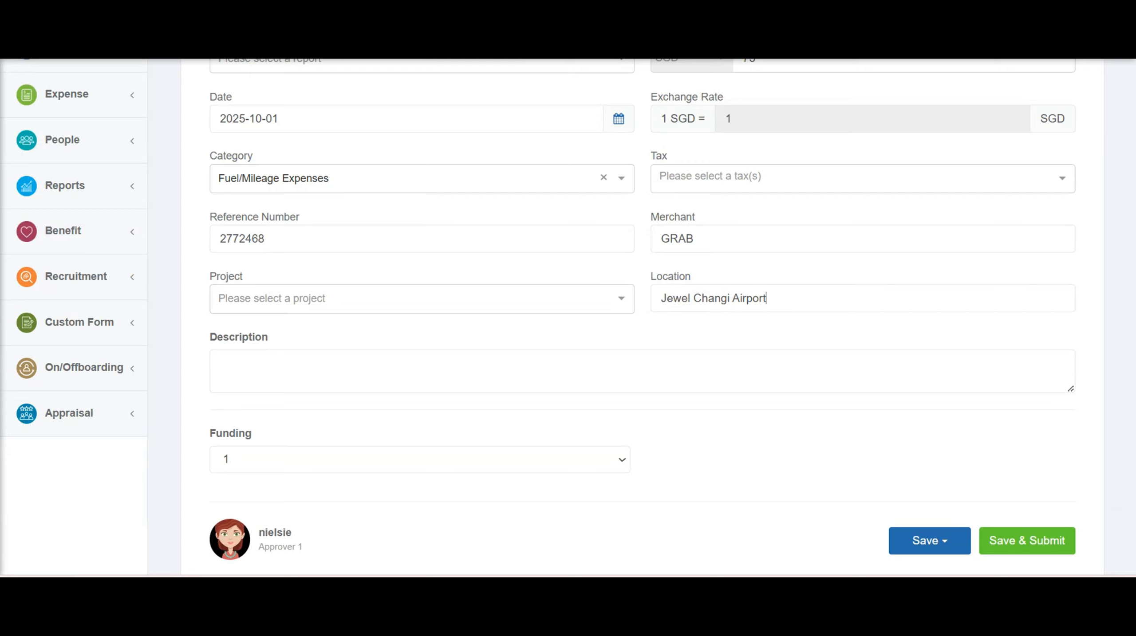
pyautogui.click(510, 363)
pyautogui.write('Business  trip')
pyautogui.click(923, 540)
pyautogui.scroll(-2, 916, 531)
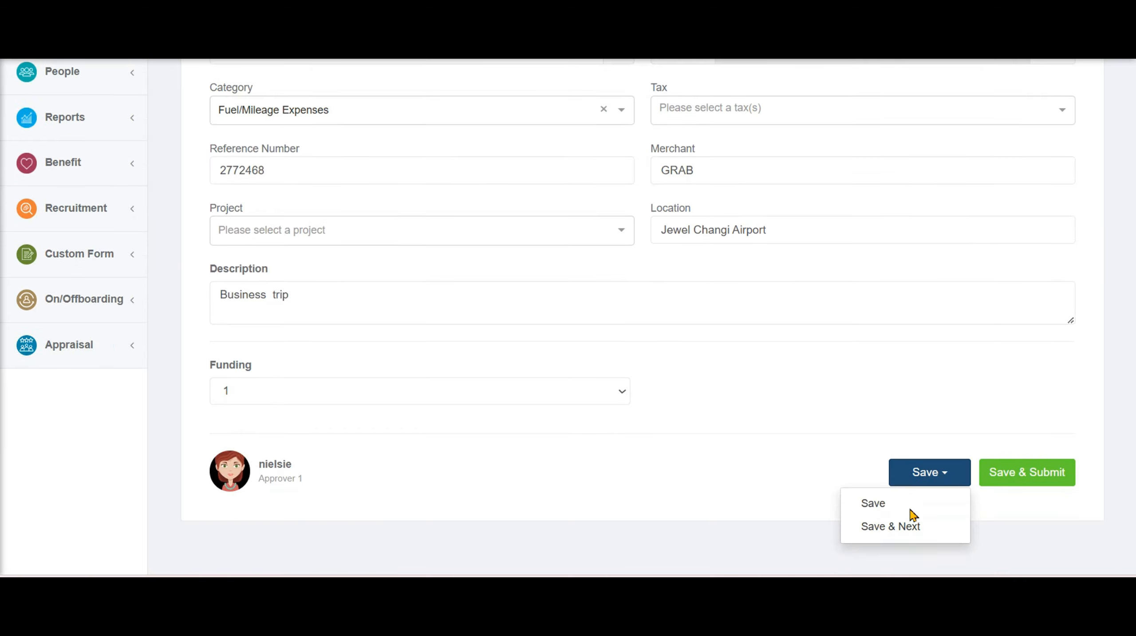
# Save the SGD 75.00 GRAB claim with Save & Next, check History, then view Reports
pyautogui.click(936, 527)
pyautogui.click(504, 201)
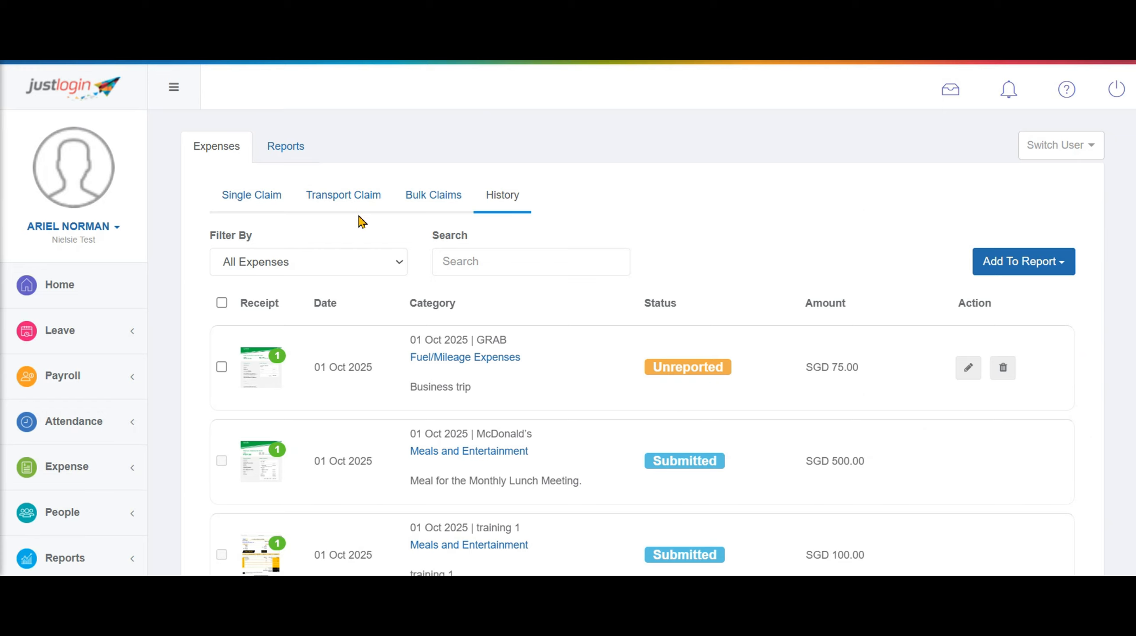
pyautogui.click(286, 146)
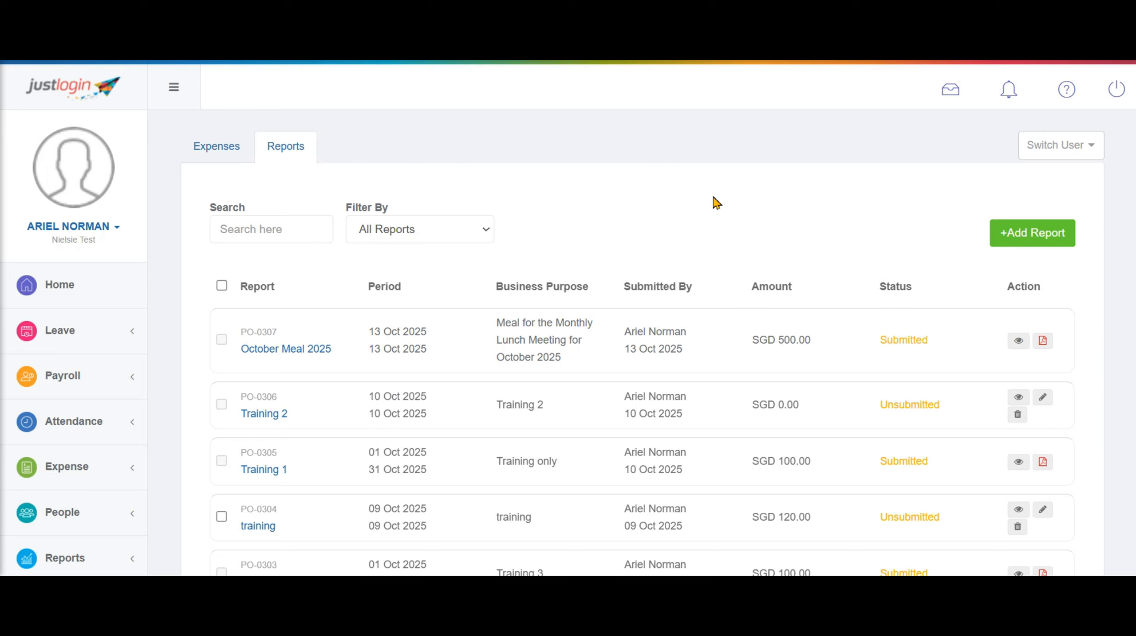
# Create report 'Grab Fee' with purpose 'Went to Jewel Changi Airport', then open PO-0308
pyautogui.click(1023, 236)
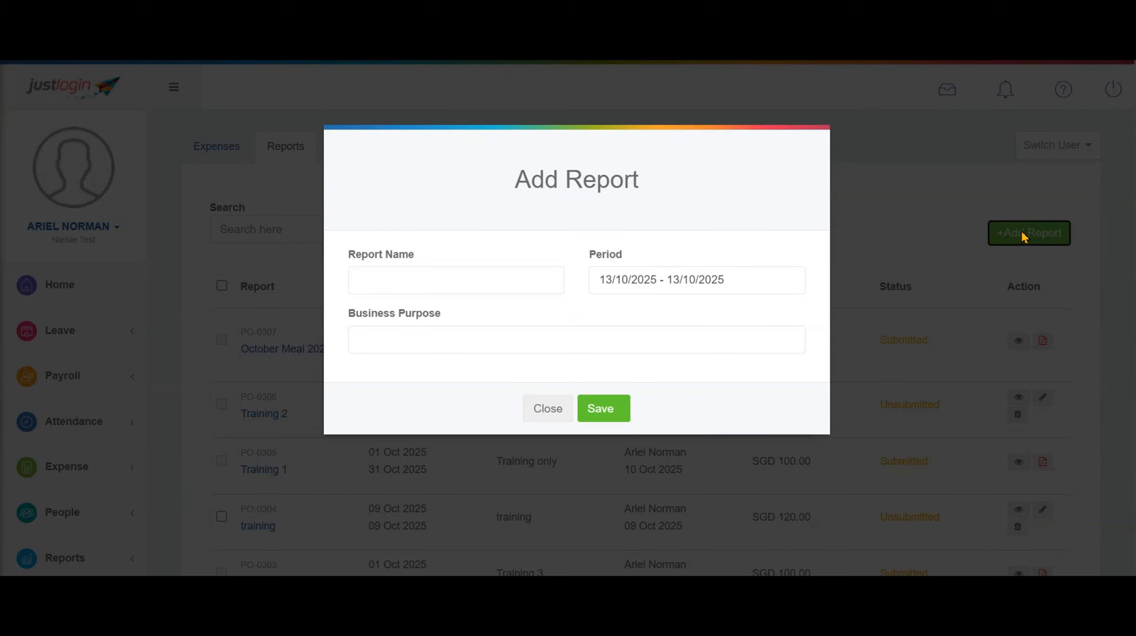
pyautogui.click(476, 282)
pyautogui.write('Grab')
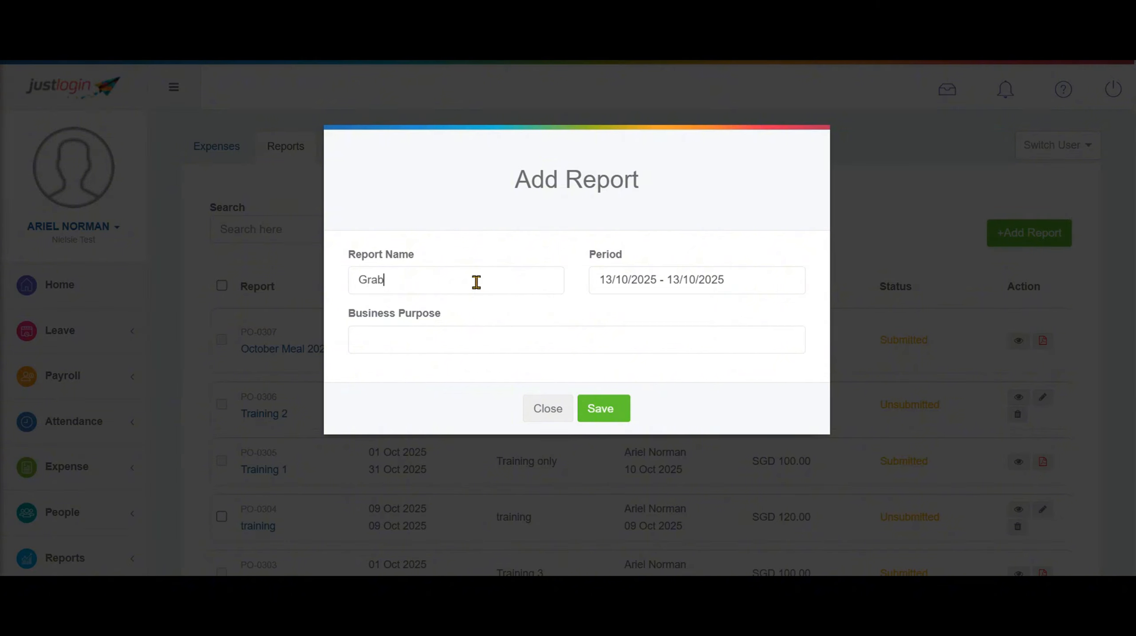
pyautogui.write(' Fee')
pyautogui.click(470, 340)
pyautogui.write('Went to Jewel Changi Airport')
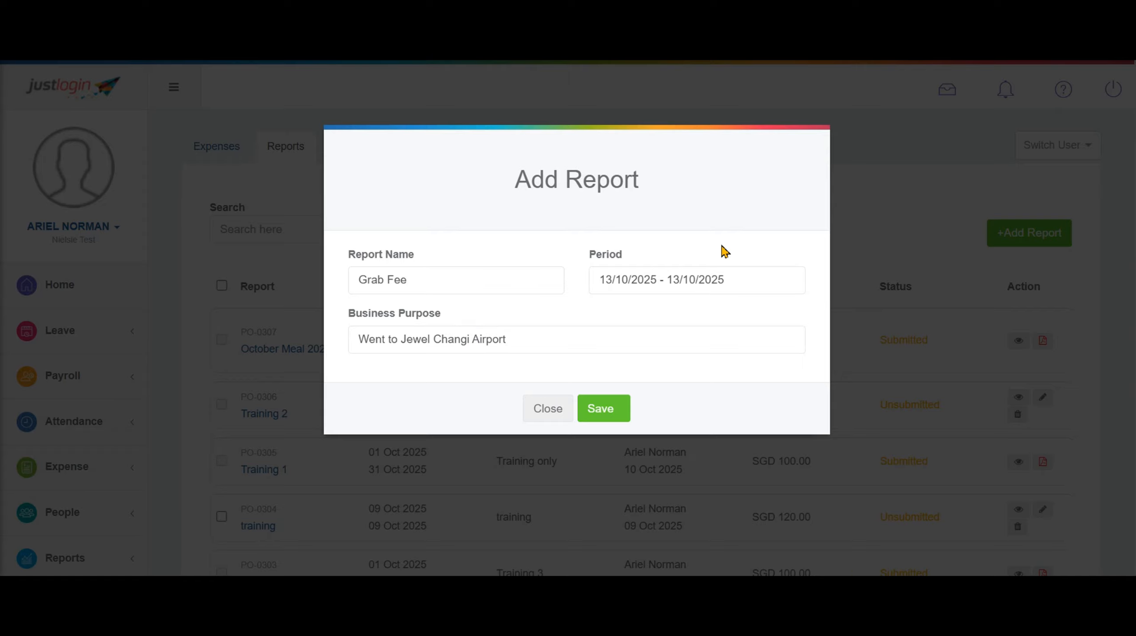
pyautogui.click(606, 412)
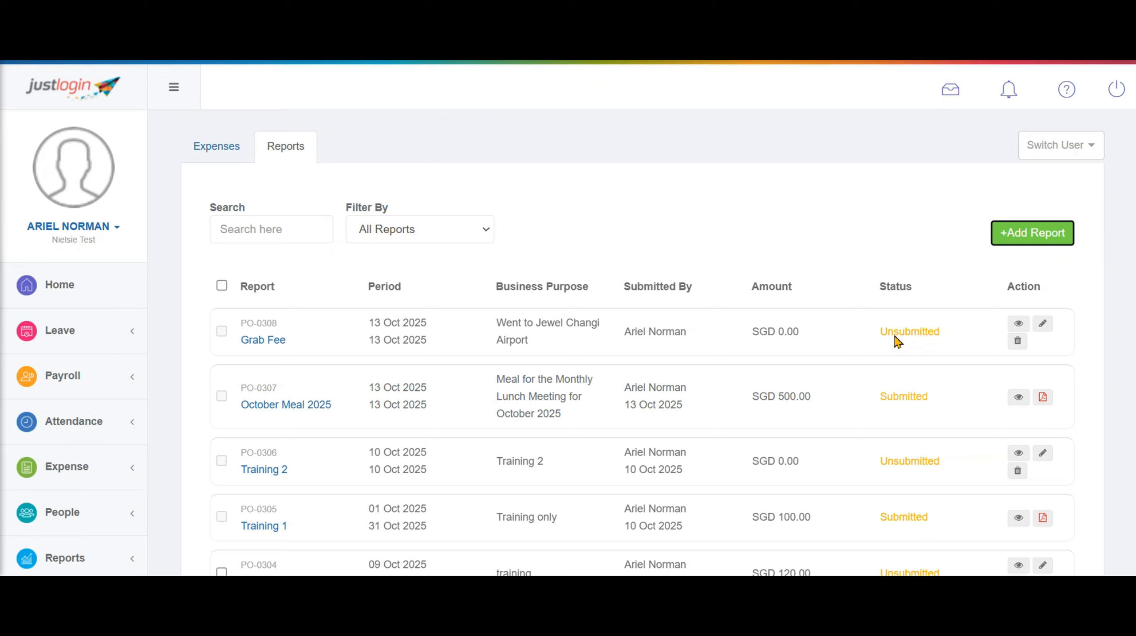
pyautogui.click(1022, 327)
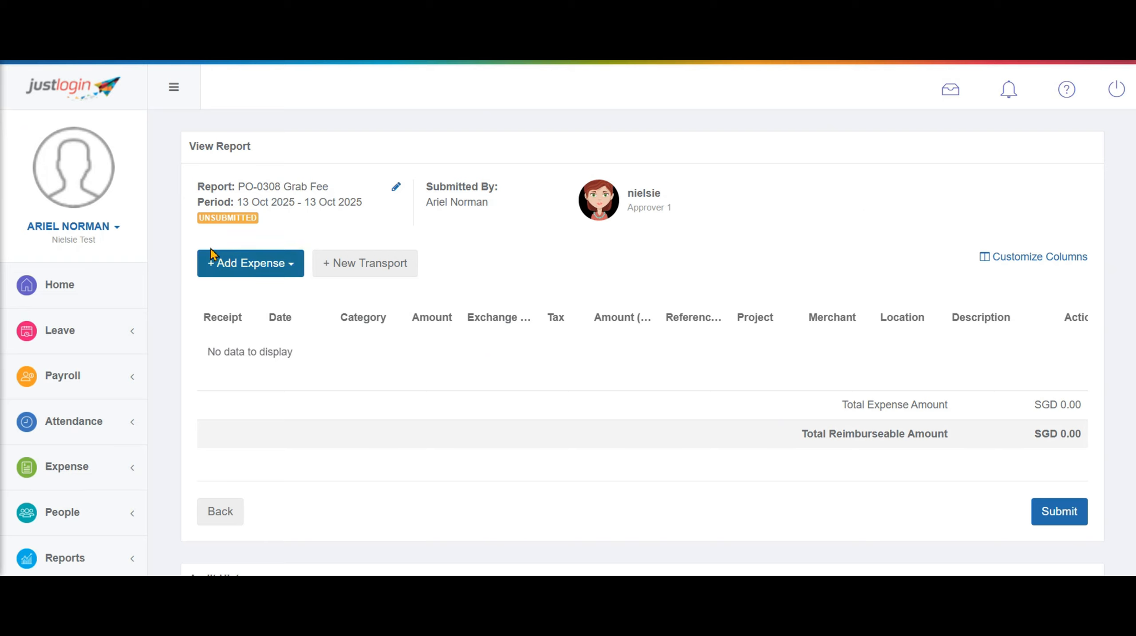
# Include the unreported 13 Oct Fuel/Mileage expense in the PO-0308 Grab Fee report
pyautogui.moveTo(196, 220); pyautogui.dragTo(259, 219)
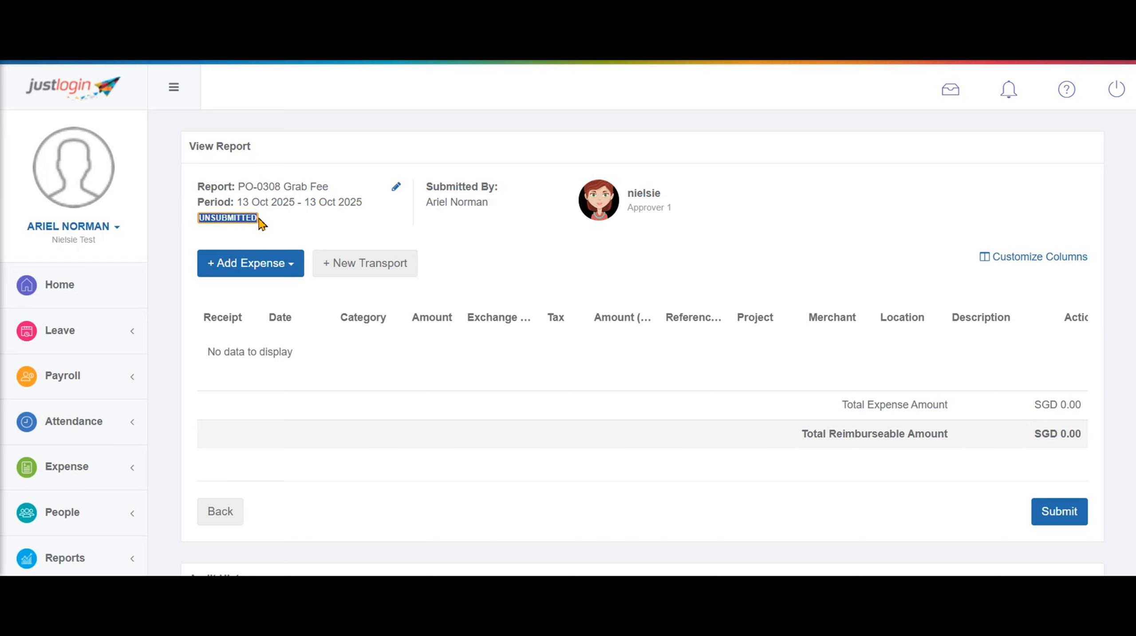
pyautogui.moveTo(1020, 446); pyautogui.dragTo(1095, 438)
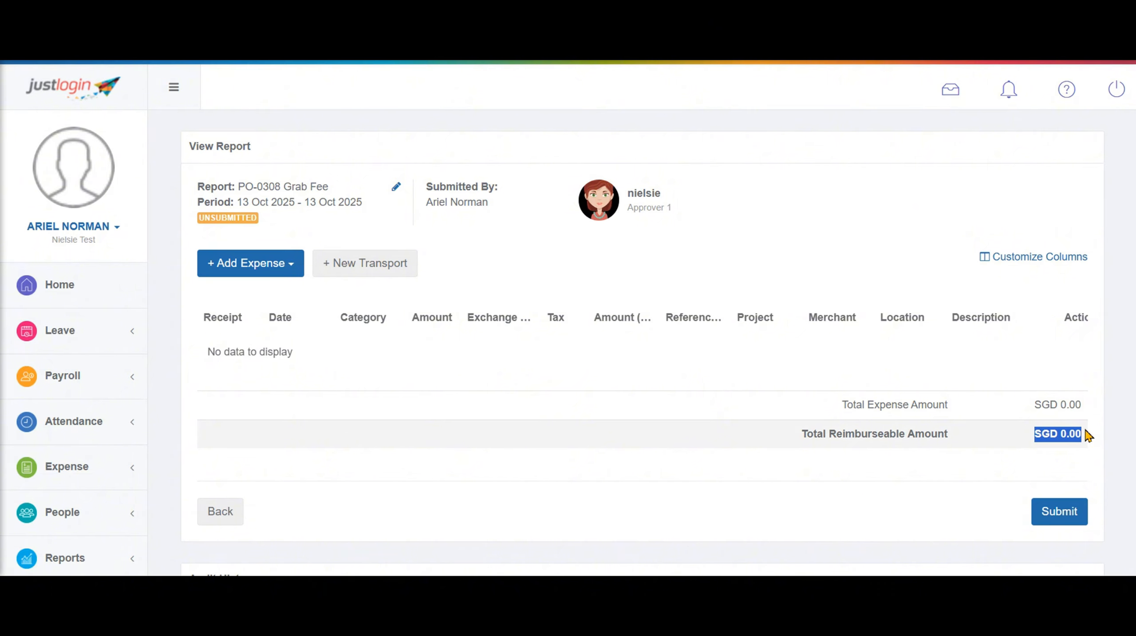
pyautogui.click(270, 266)
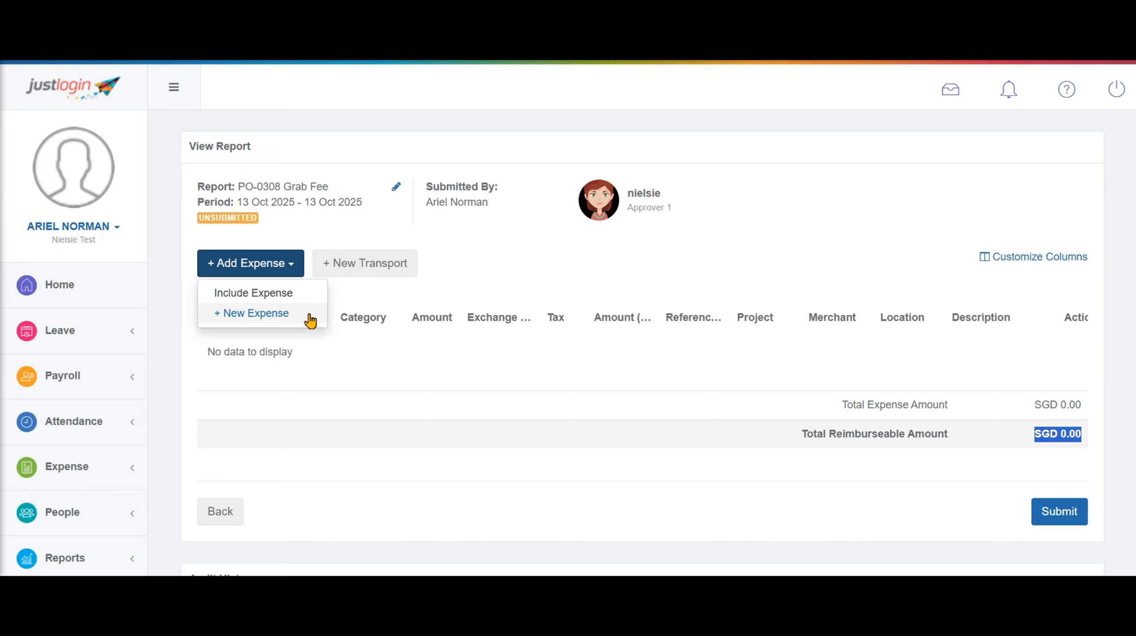
pyautogui.click(308, 299)
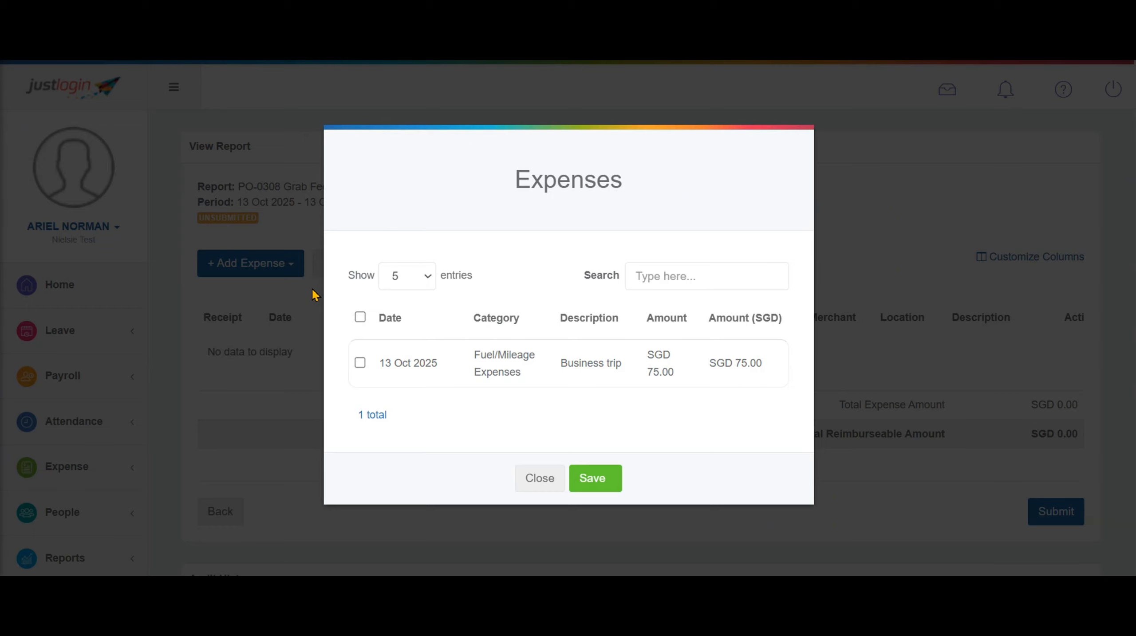
pyautogui.click(360, 363)
pyautogui.click(608, 488)
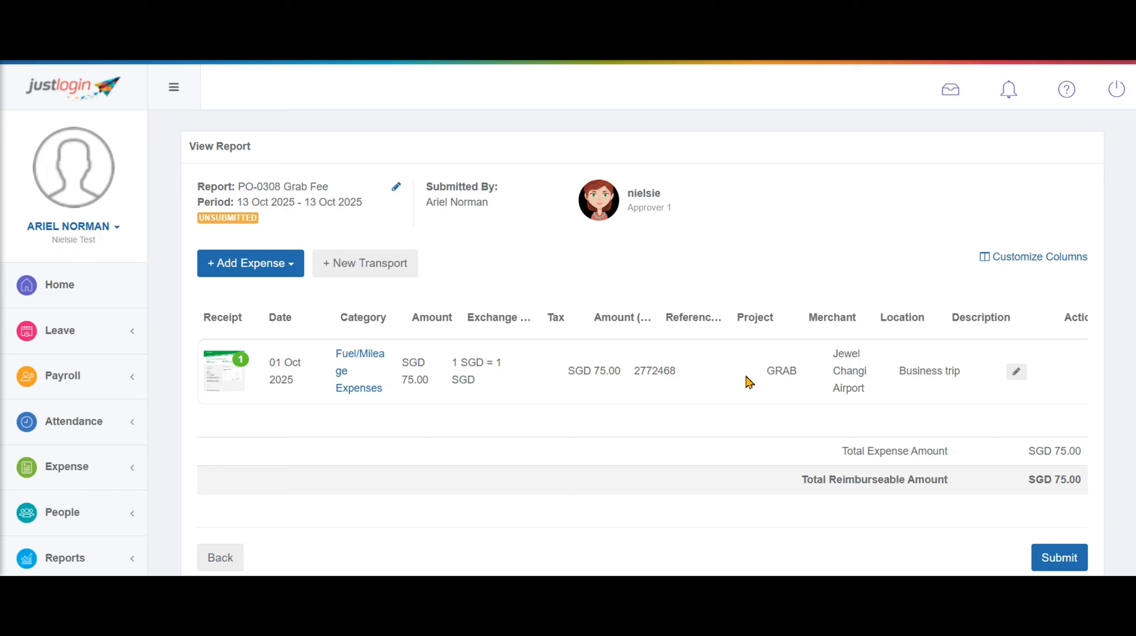
# Submit the Grab Fee report, confirm it shows Submitted, and open the expense dashboard
pyautogui.scroll(-3, 780, 392)
pyautogui.click(1056, 413)
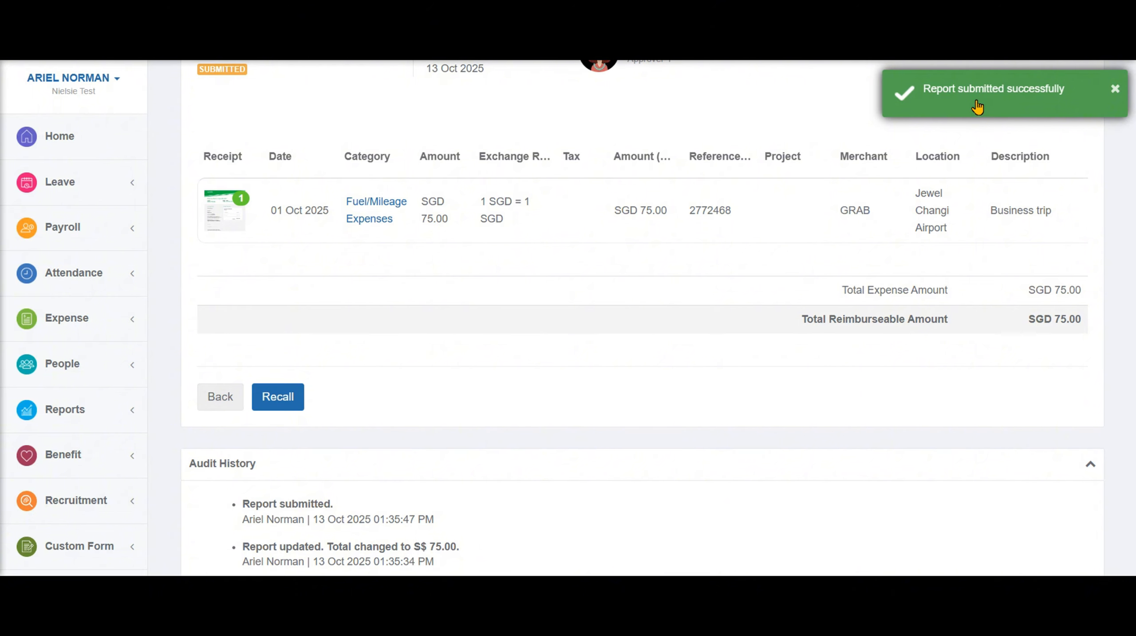
pyautogui.click(220, 400)
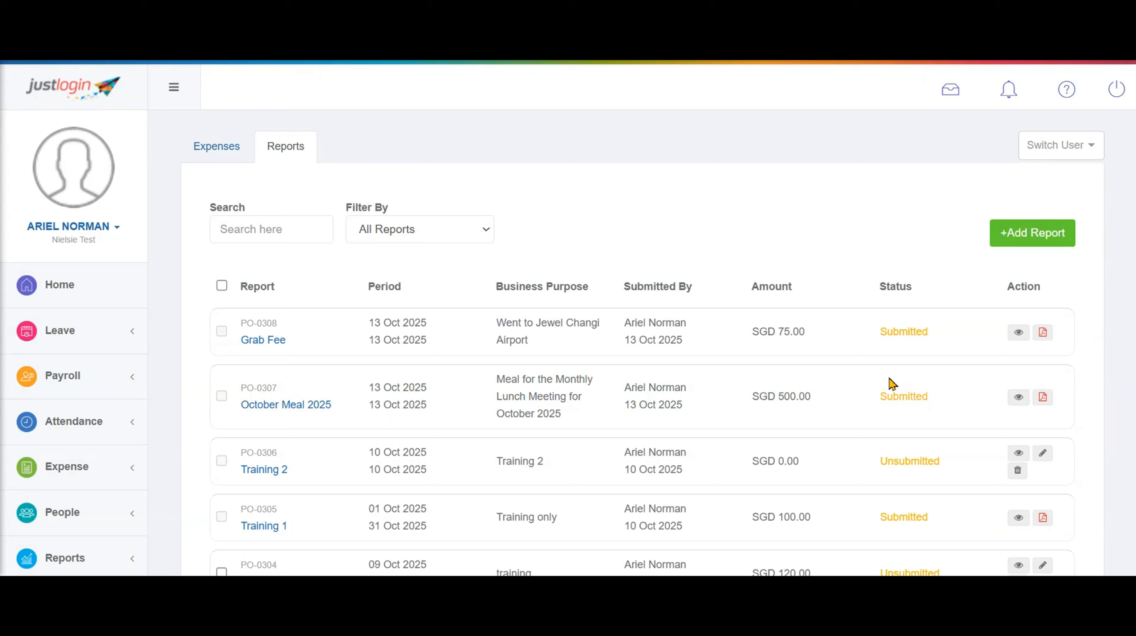
pyautogui.moveTo(872, 337); pyautogui.dragTo(927, 335)
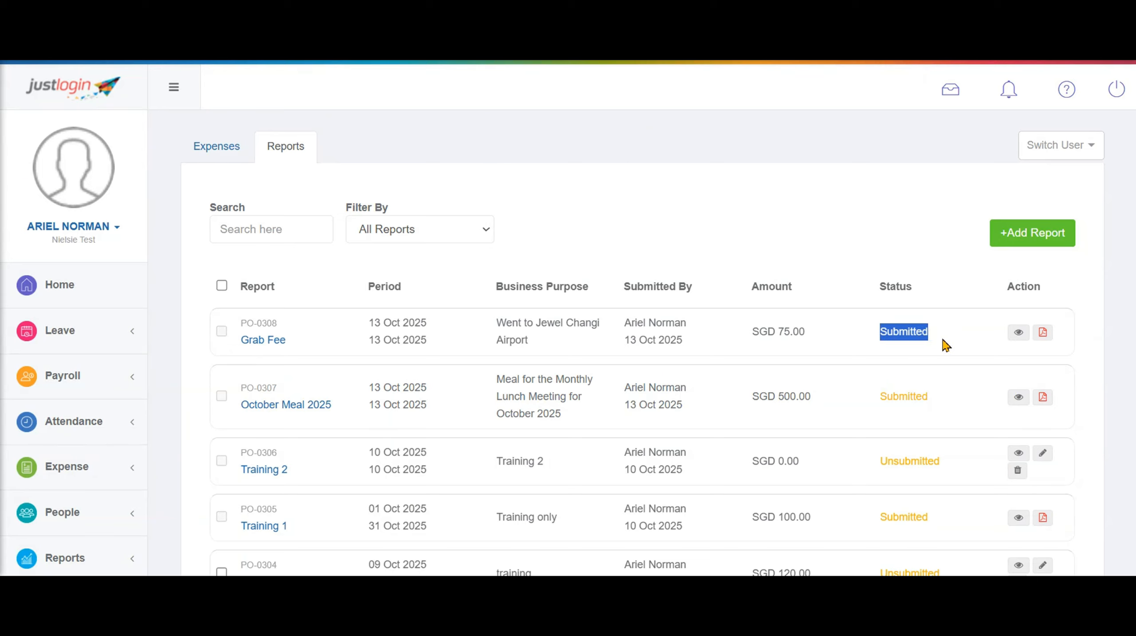
pyautogui.click(947, 344)
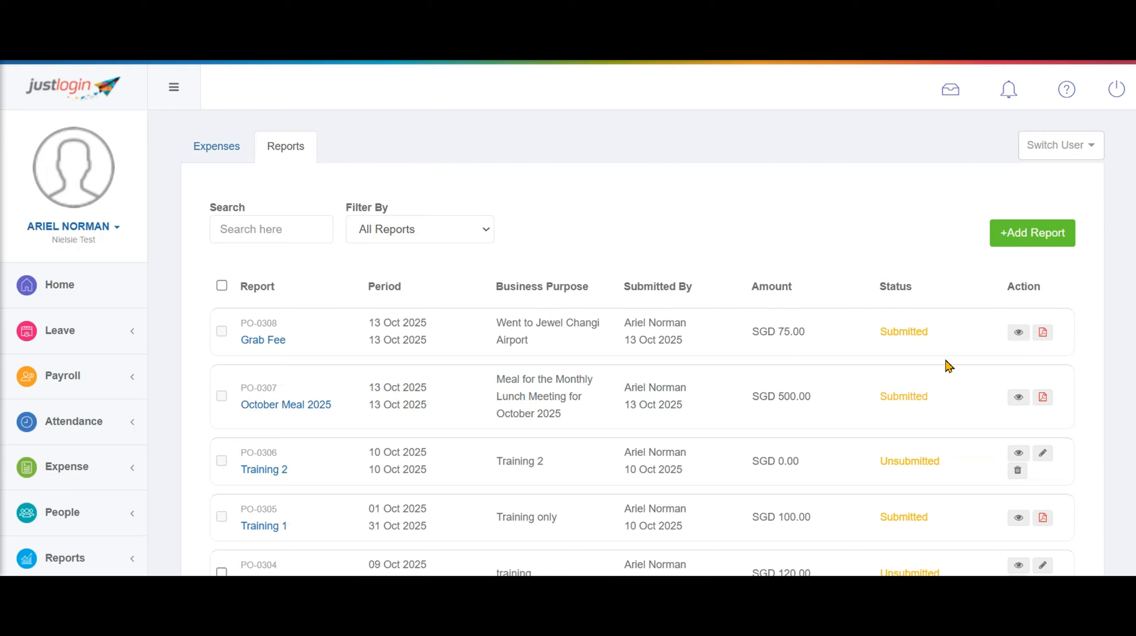
pyautogui.click(96, 487)
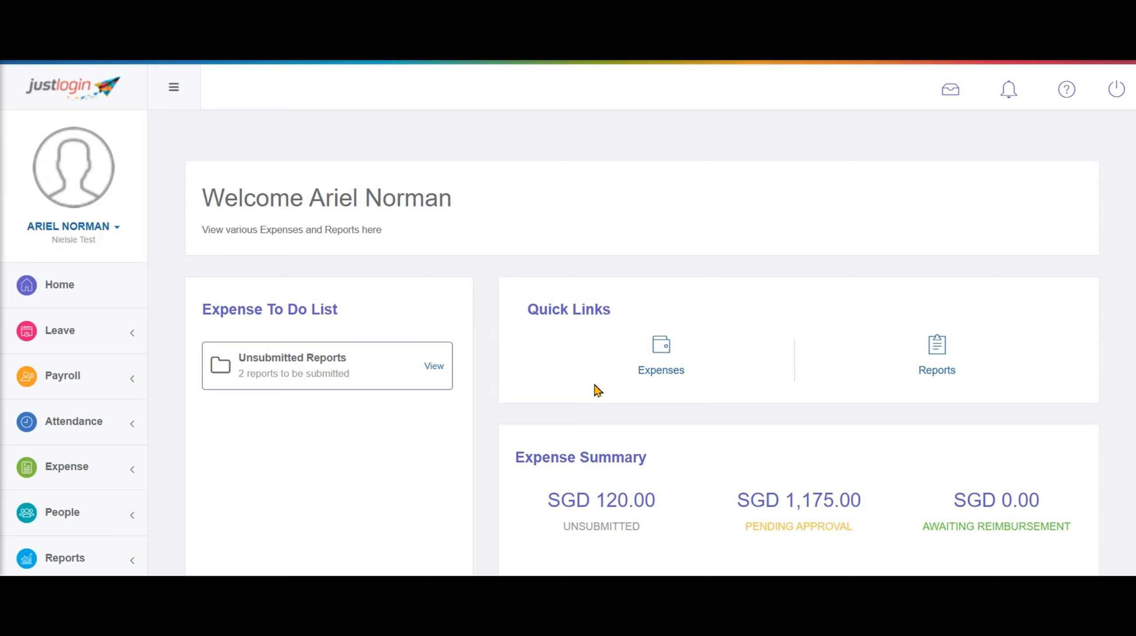
pyautogui.click(129, 473)
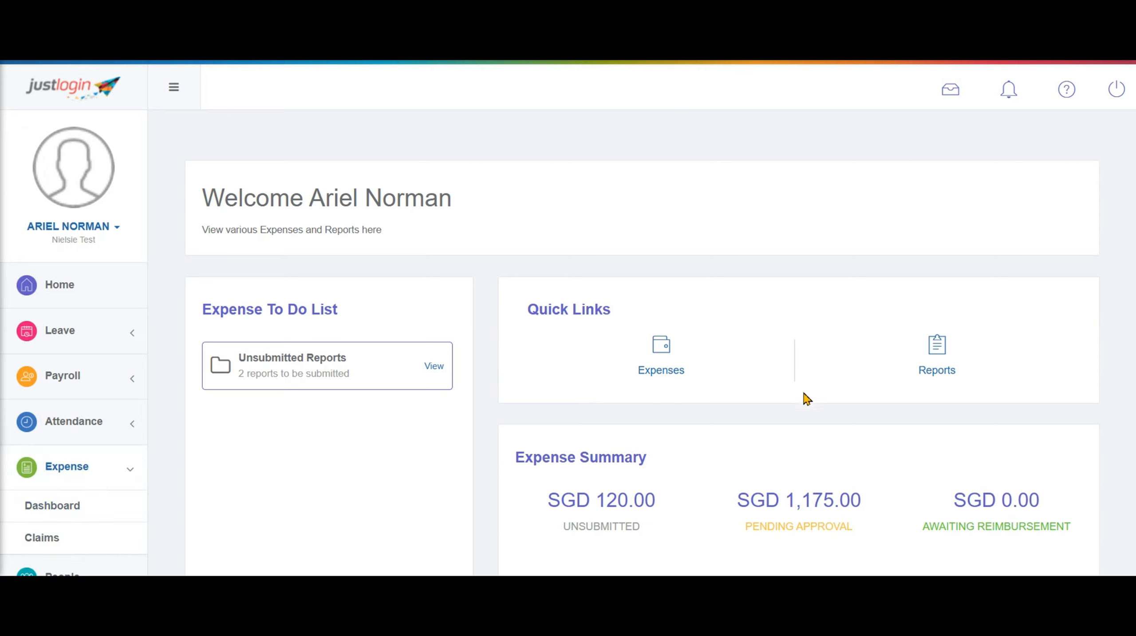
pyautogui.scroll(-5, 826, 446)
pyautogui.scroll(-3, 826, 446)
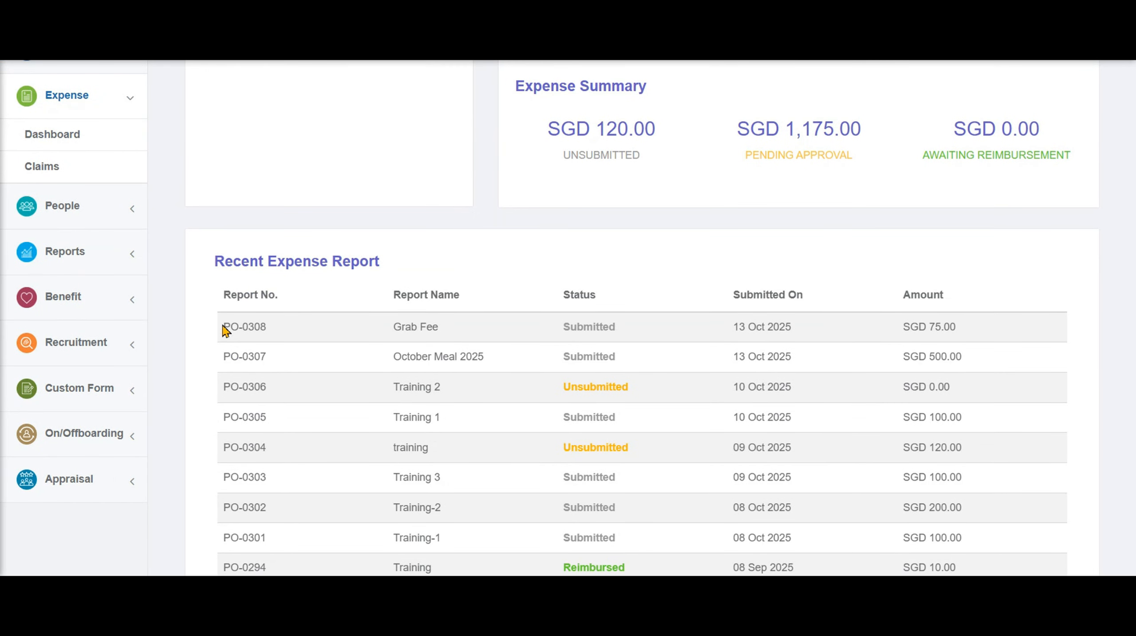
pyautogui.moveTo(226, 327); pyautogui.dragTo(997, 372)
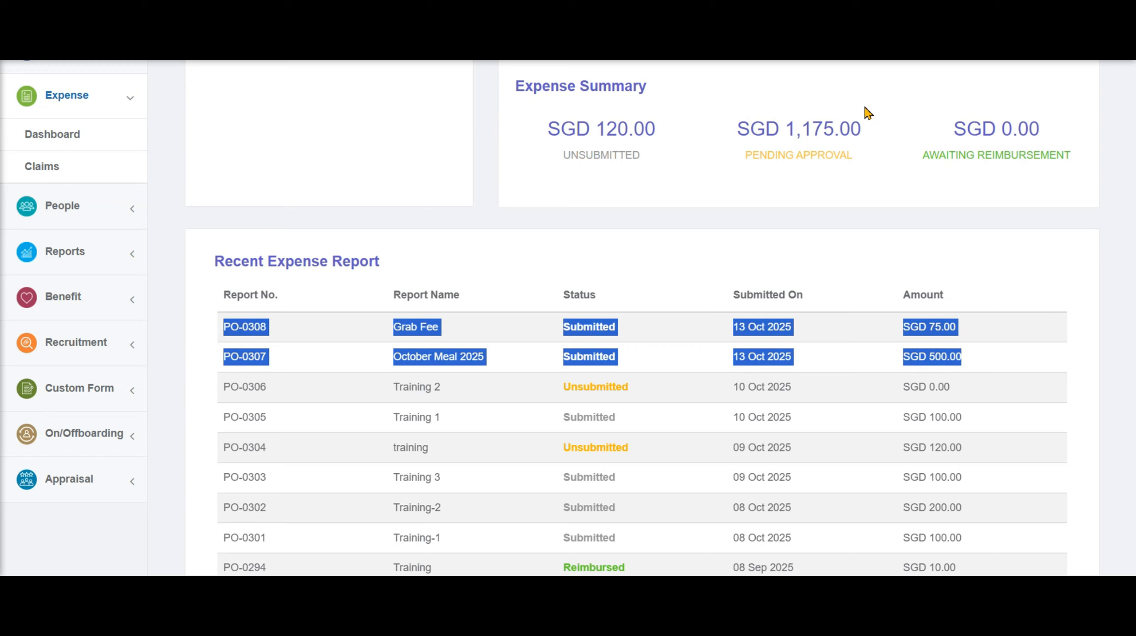
pyautogui.click(728, 235)
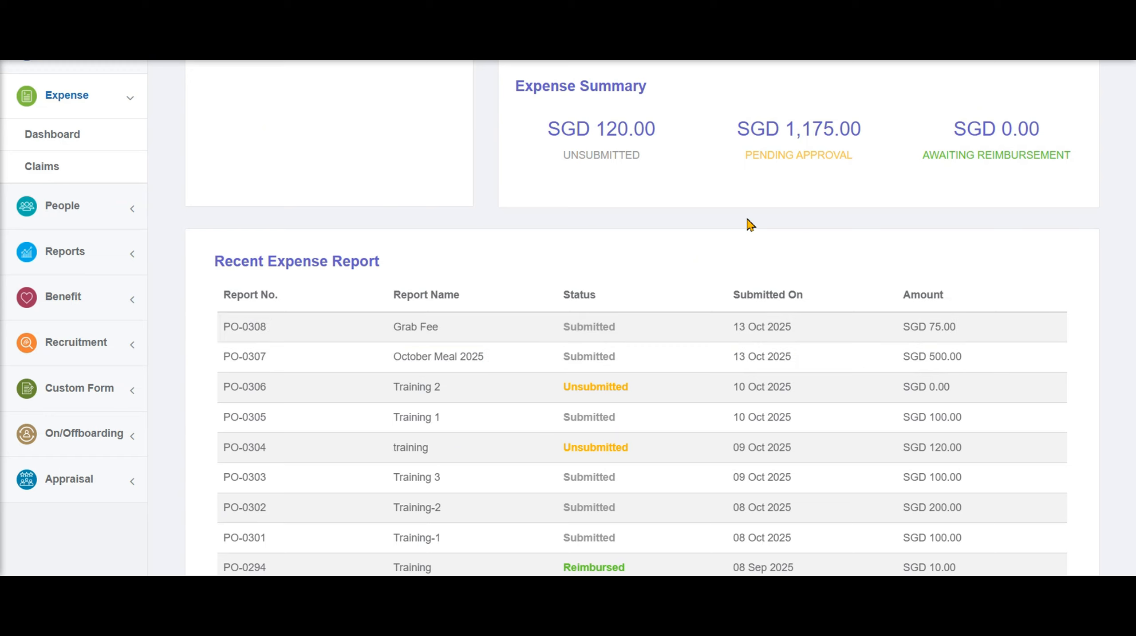